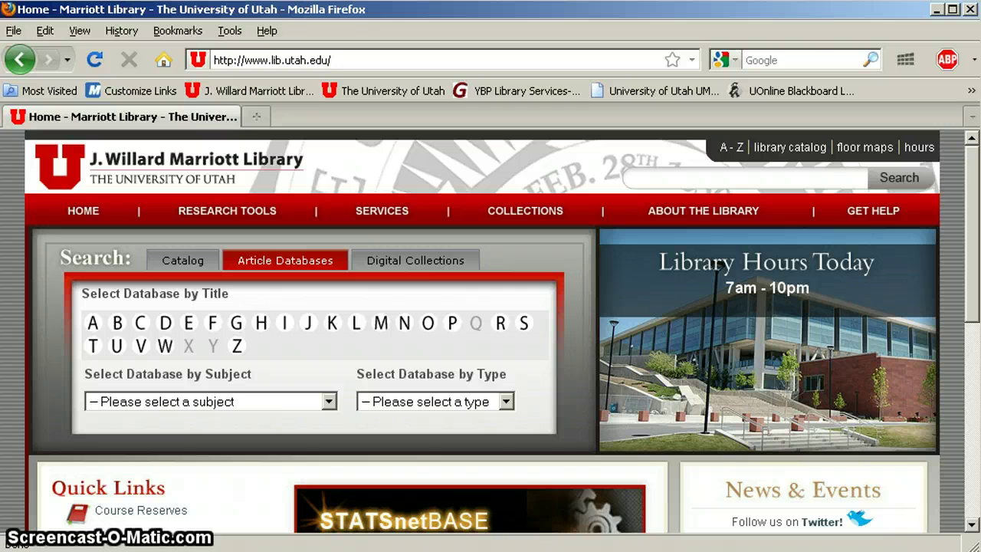
- Switch the home page search panel to Catalog, then back to Article Databases
click(184, 260)
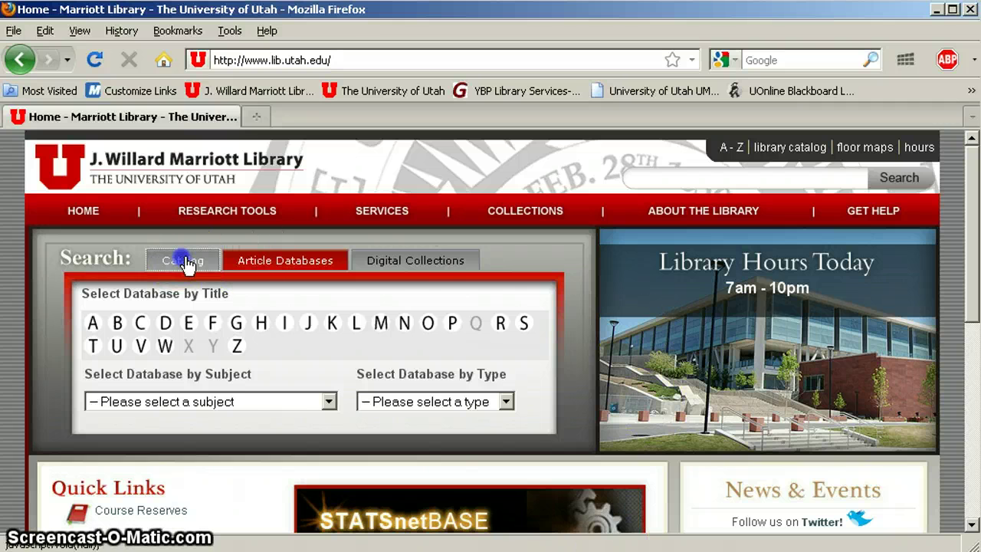
click(282, 259)
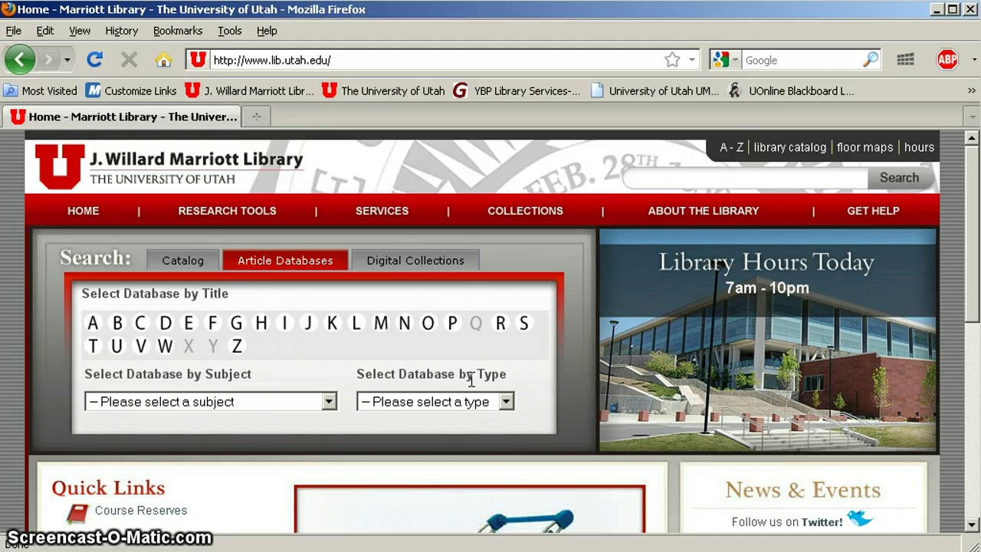
- List the P databases, highlight the ProQuest Newsstand description, and open ProQuest Newsstand
click(453, 325)
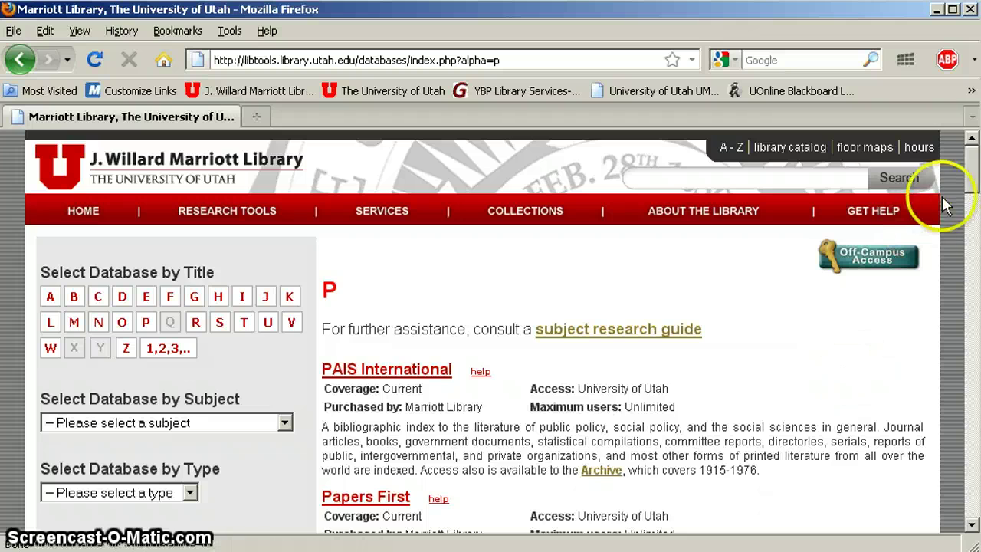
drag(970, 175, 943, 441)
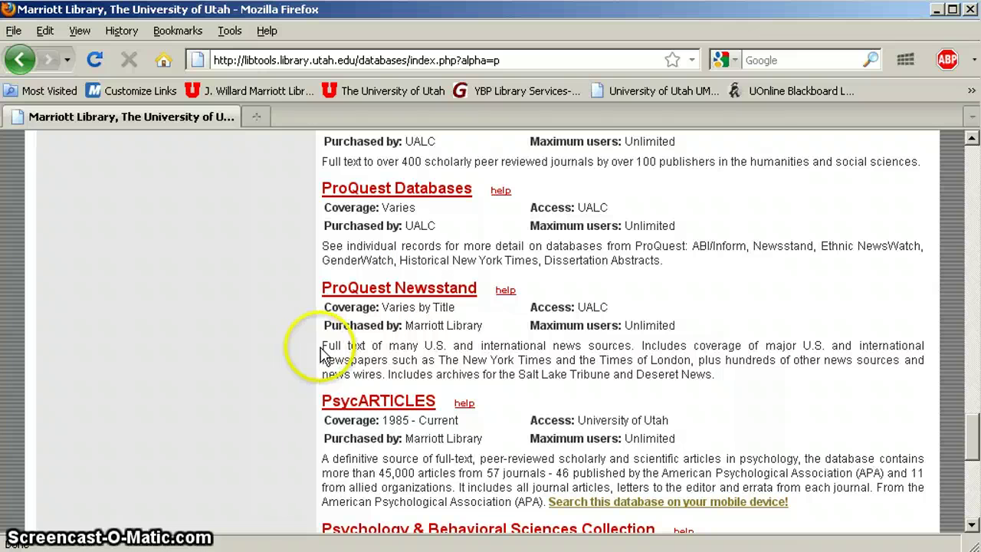
drag(320, 353, 684, 392)
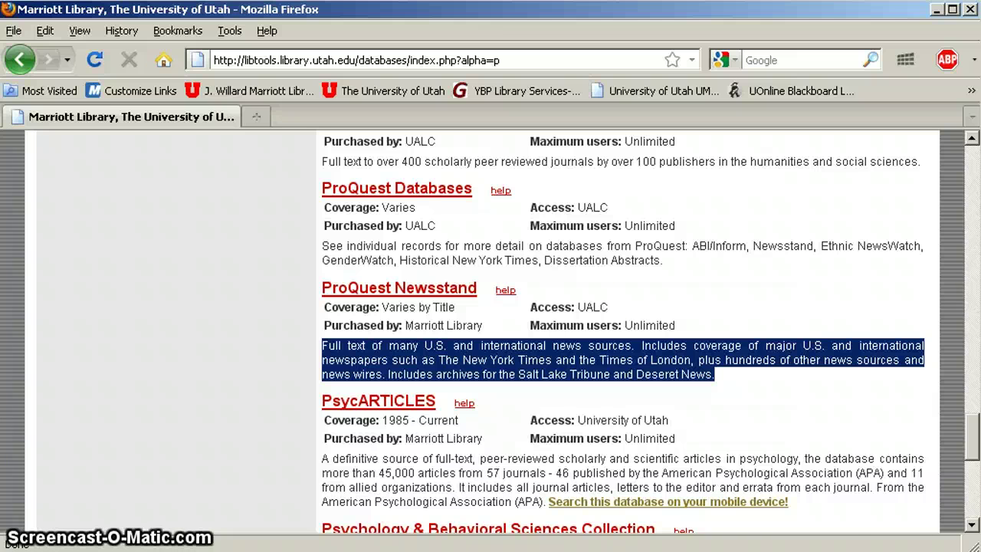
click(449, 289)
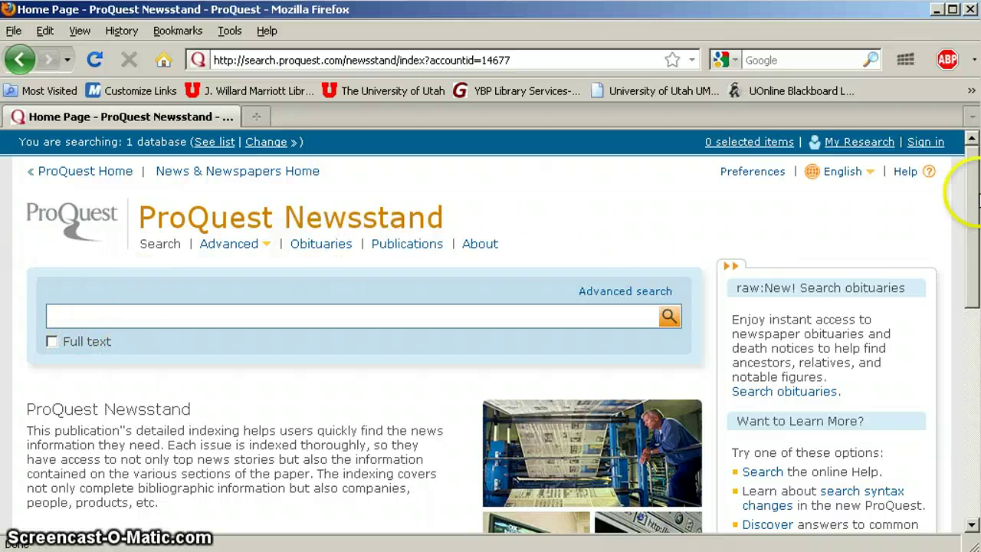
- Look over the Newsstand home page, then put the cursor in the empty search box
drag(969, 189, 975, 323)
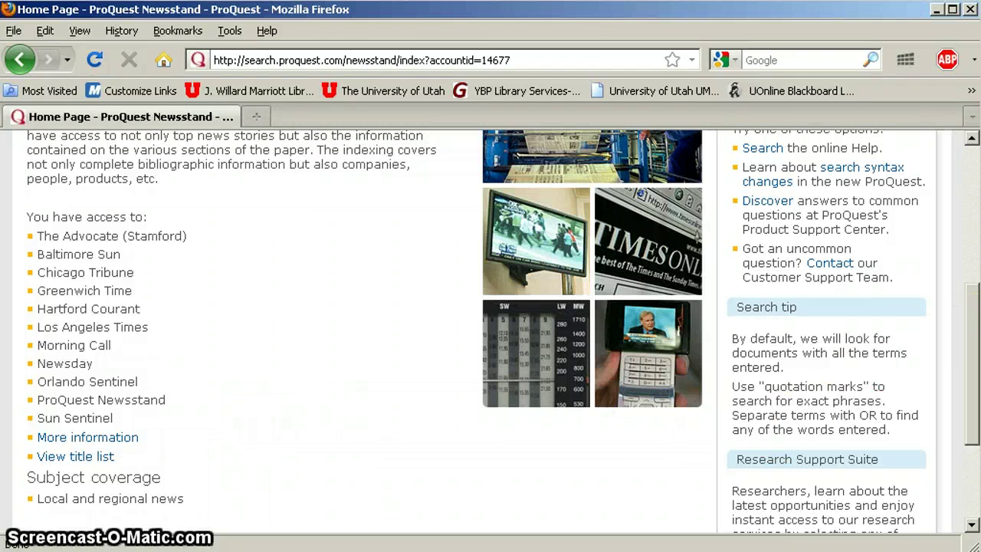
drag(971, 315, 967, 184)
click(204, 314)
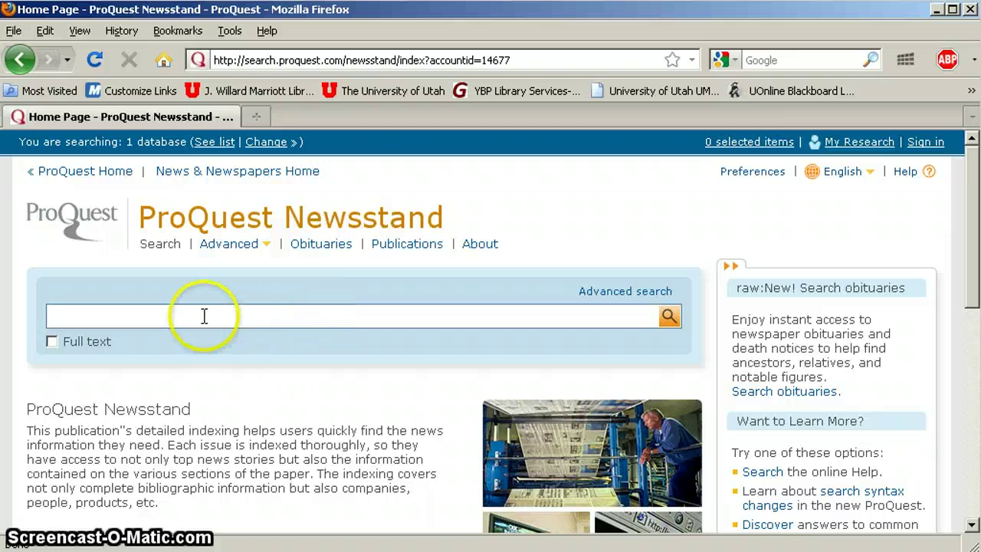
- Search ProQuest Newsstand for 'electric cars and ford'
click(76, 316)
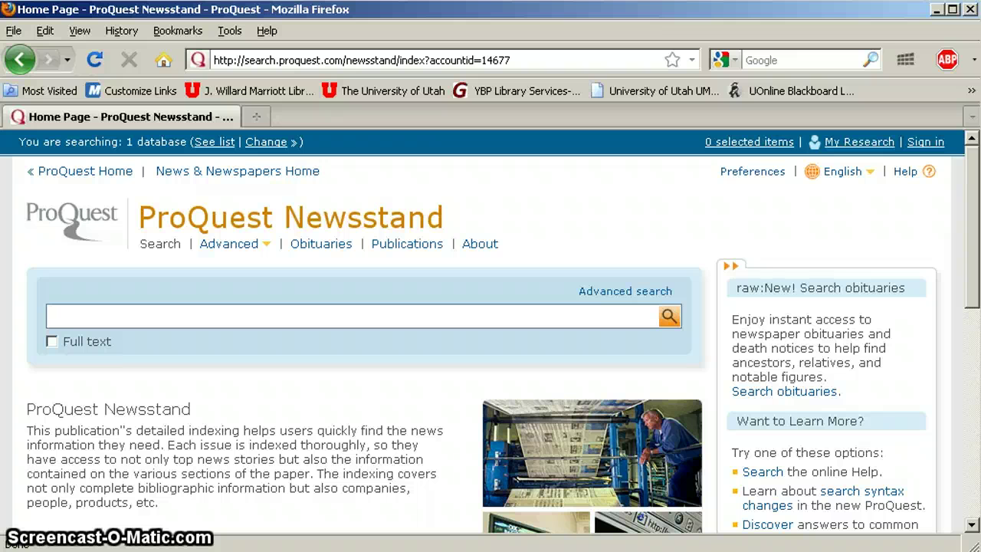
text(elect)
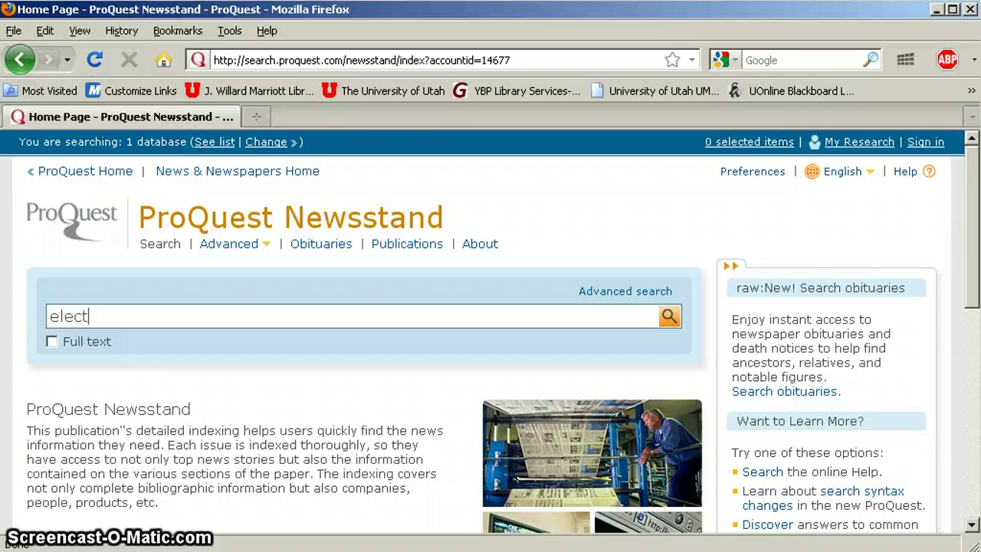
text(ric ca)
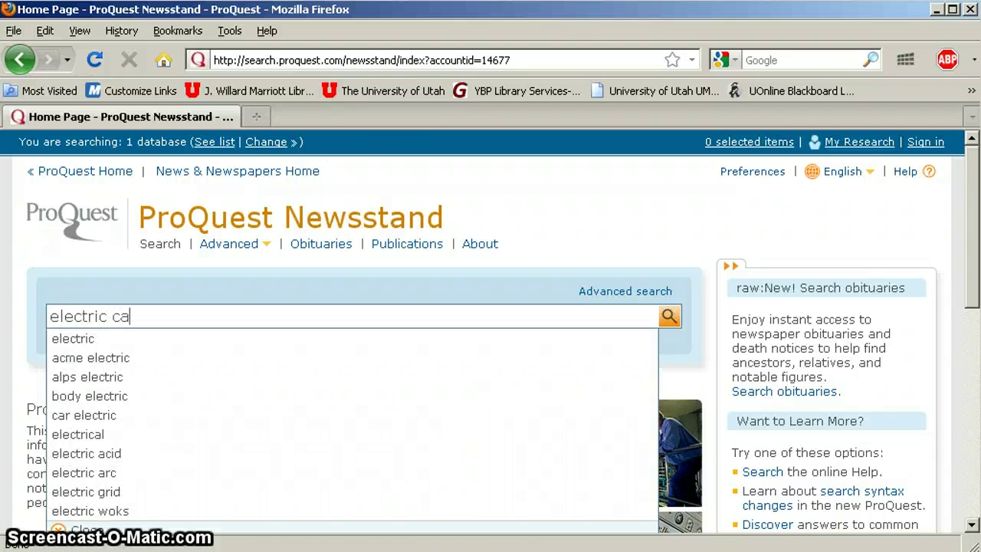
text(rs)
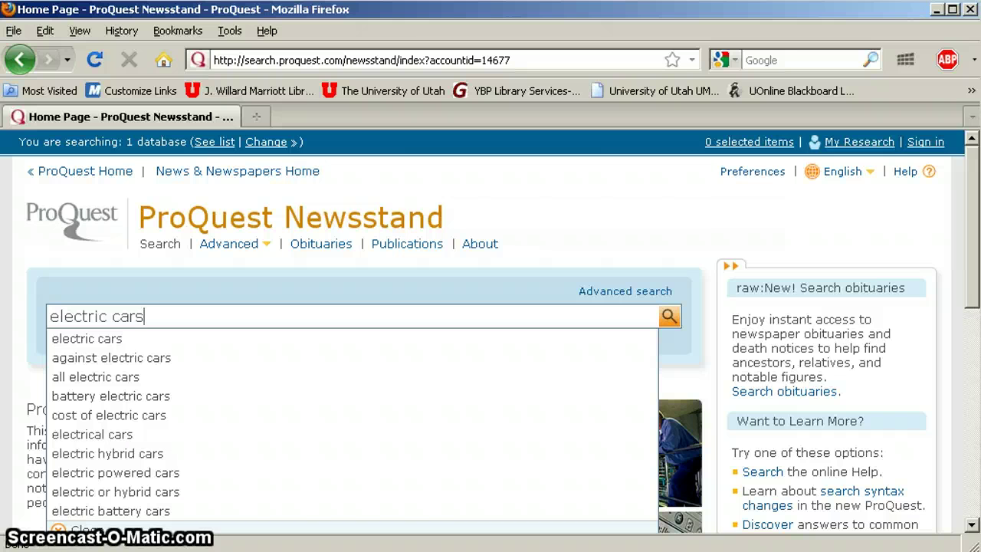
text(and)
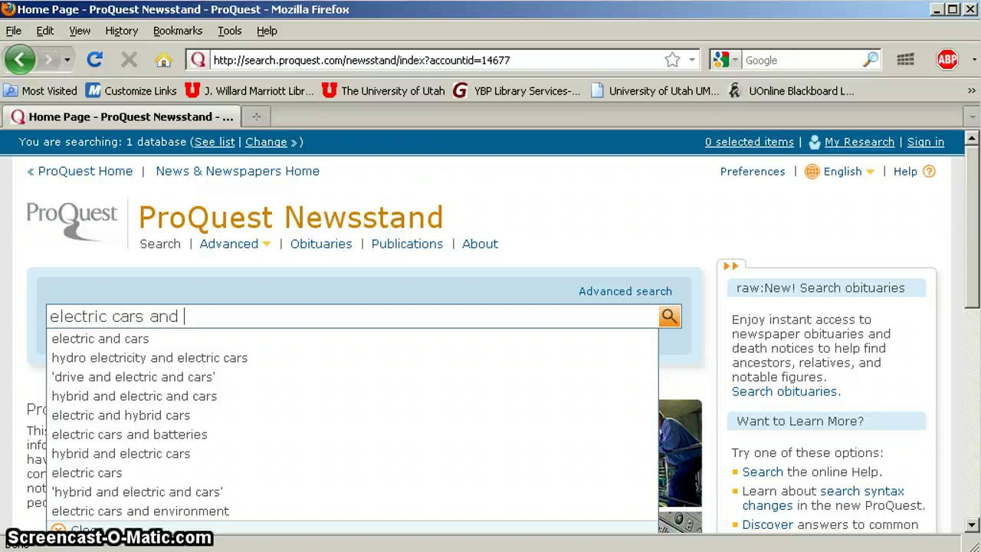
text( ford)
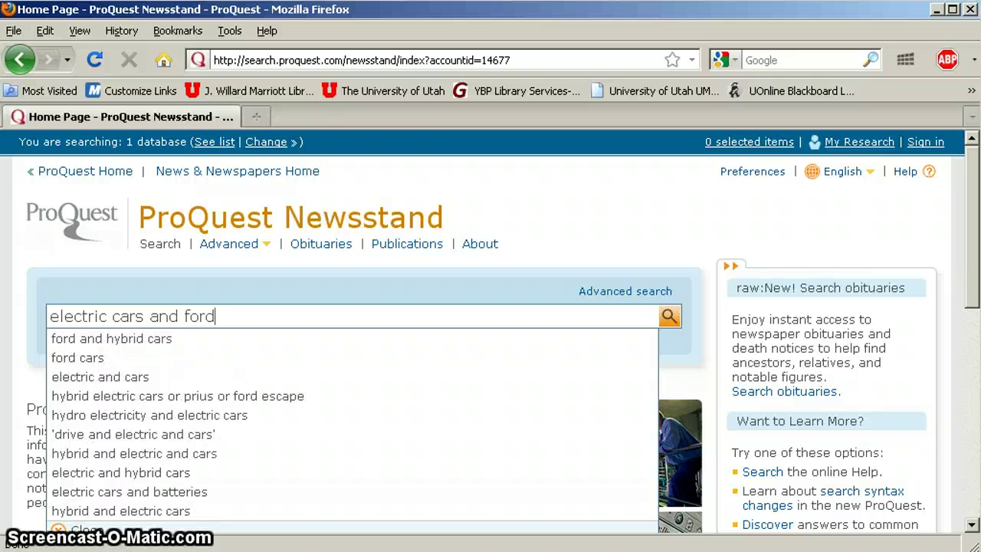
key(Return)
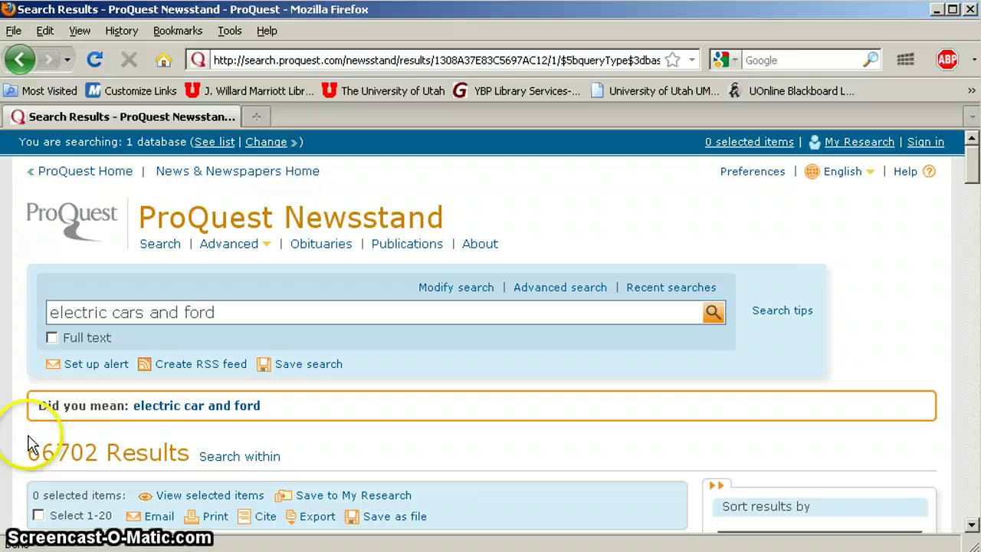
scroll(30, 443, down, 7)
scroll(31, 443, down, 3)
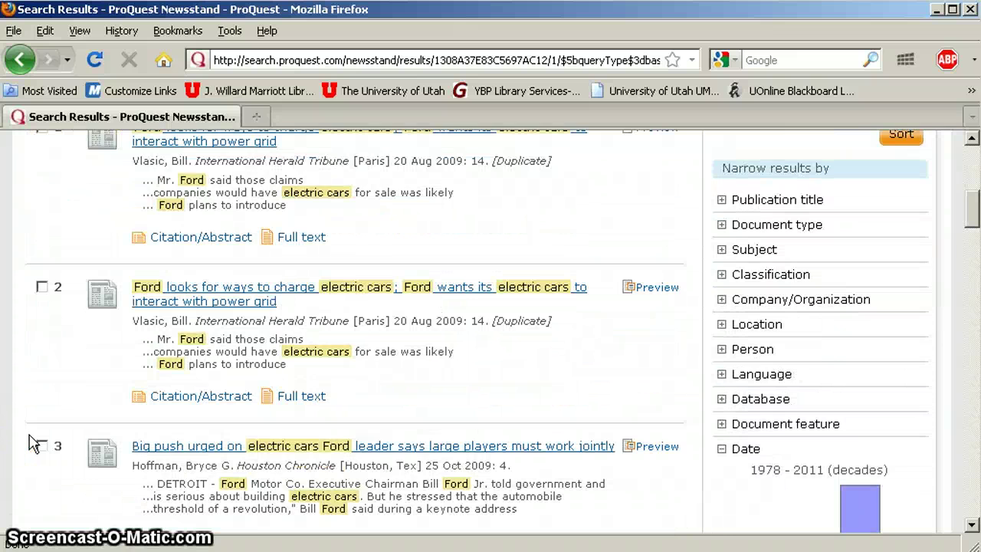
scroll(31, 440, up, 3)
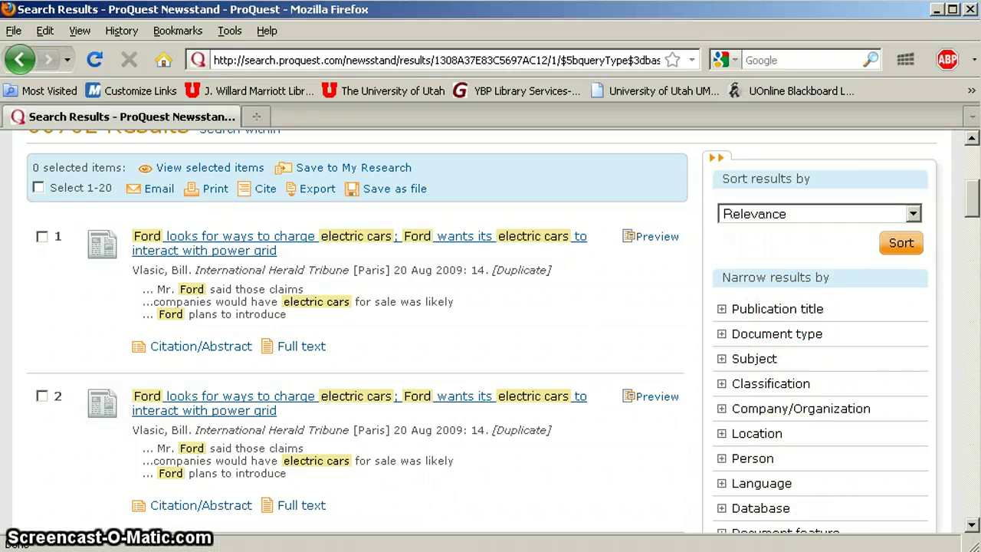
drag(972, 200, 975, 215)
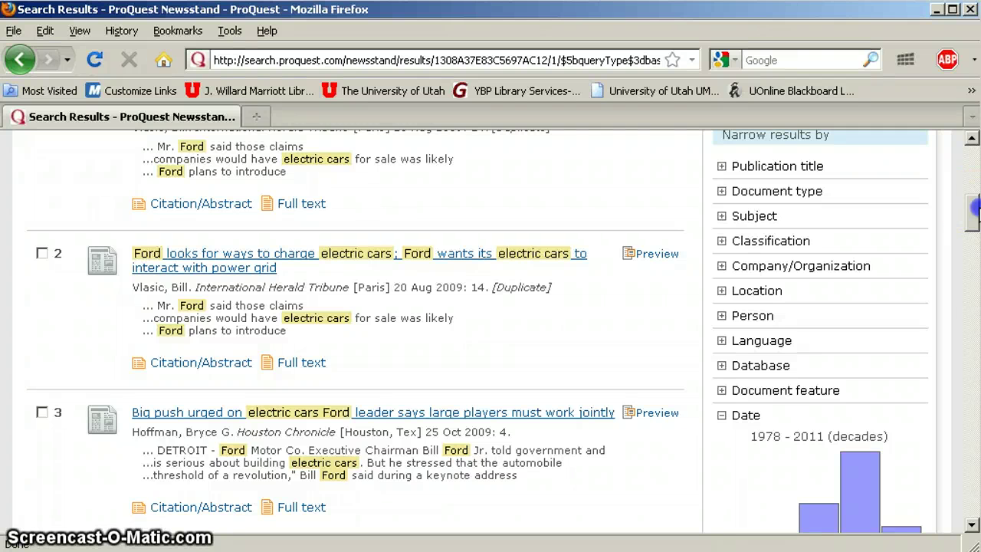
- Limit the results to dates 01/01/2006 through 07/01/2011 and update them
scroll(352, 330, down, 3)
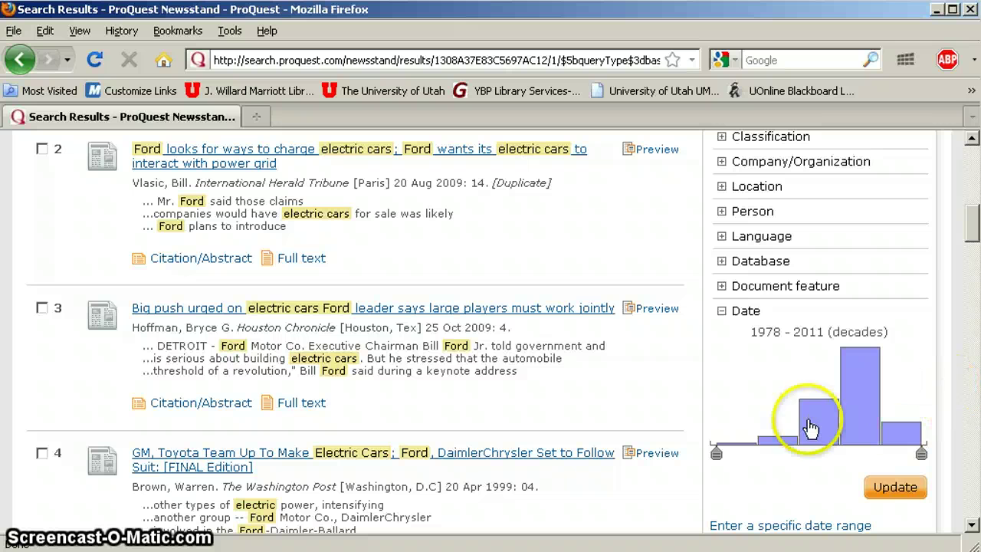
click(782, 529)
drag(974, 233, 973, 249)
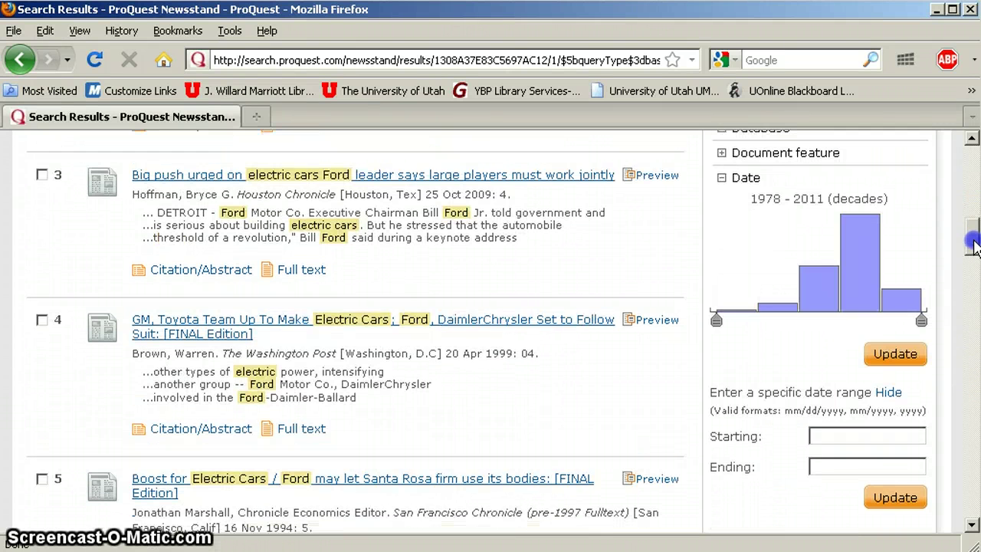
click(851, 436)
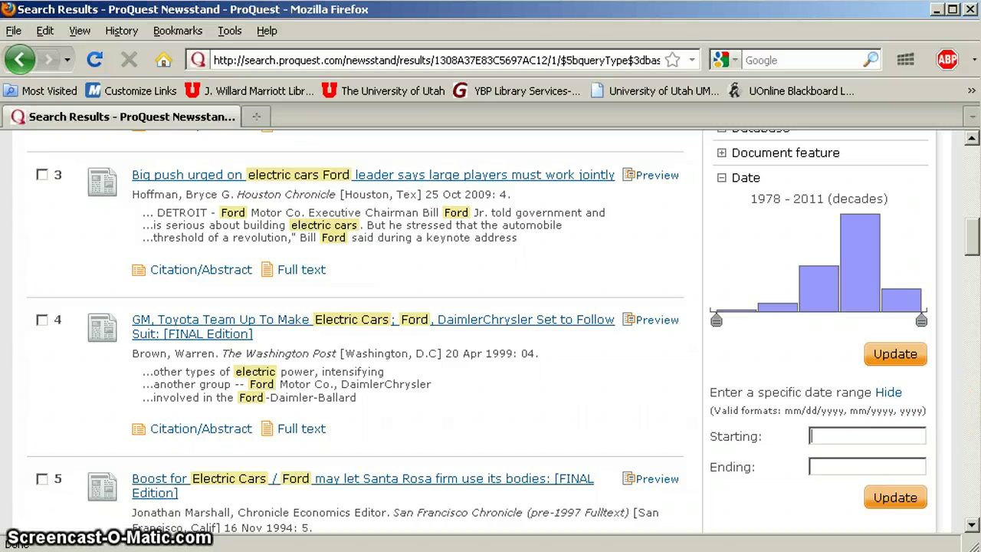
text(01/01/)
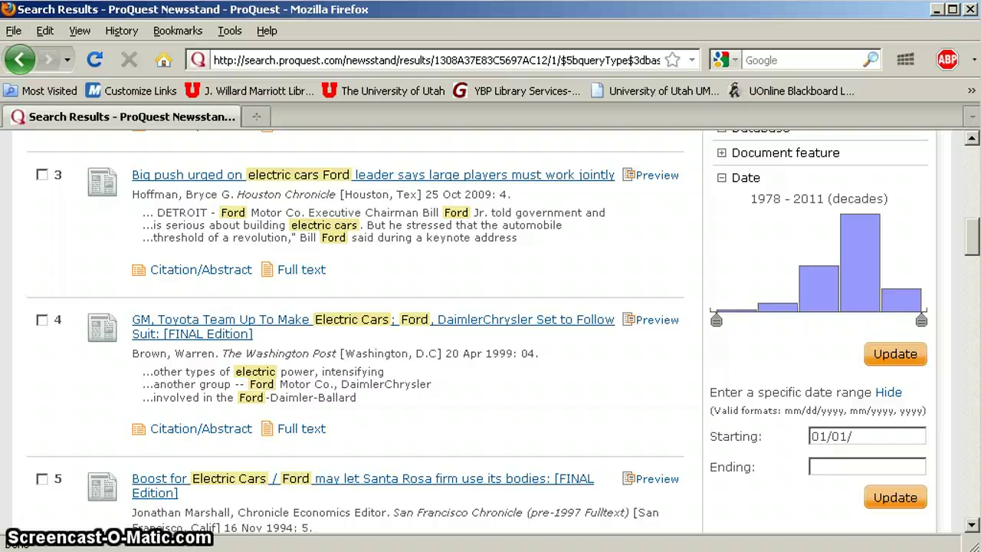
text(2006)
key(Tab)
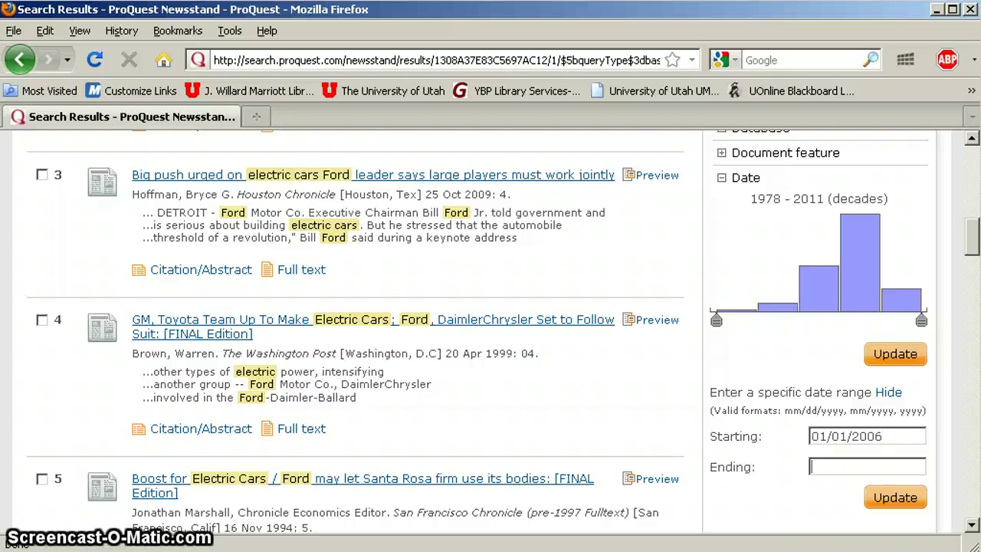
text(07/01)
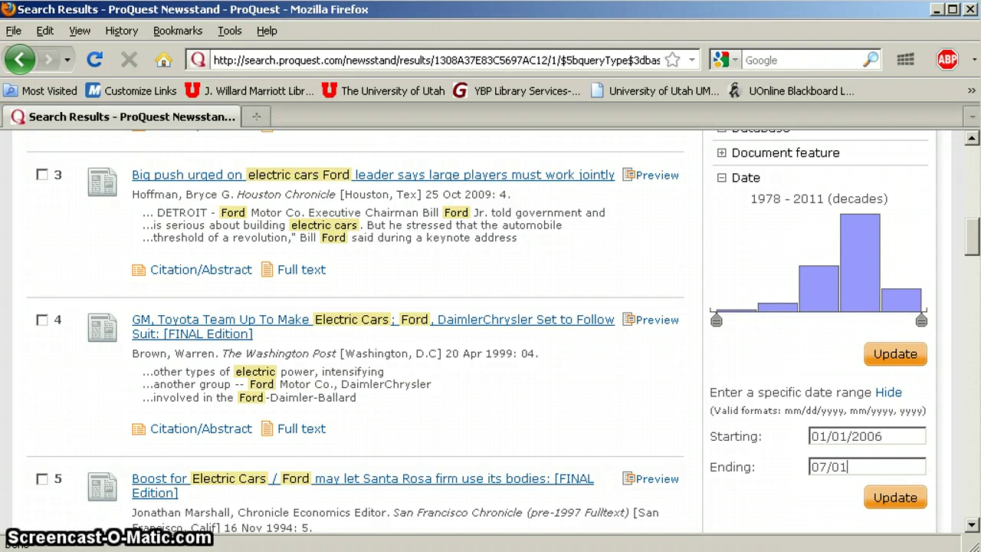
text(/2011)
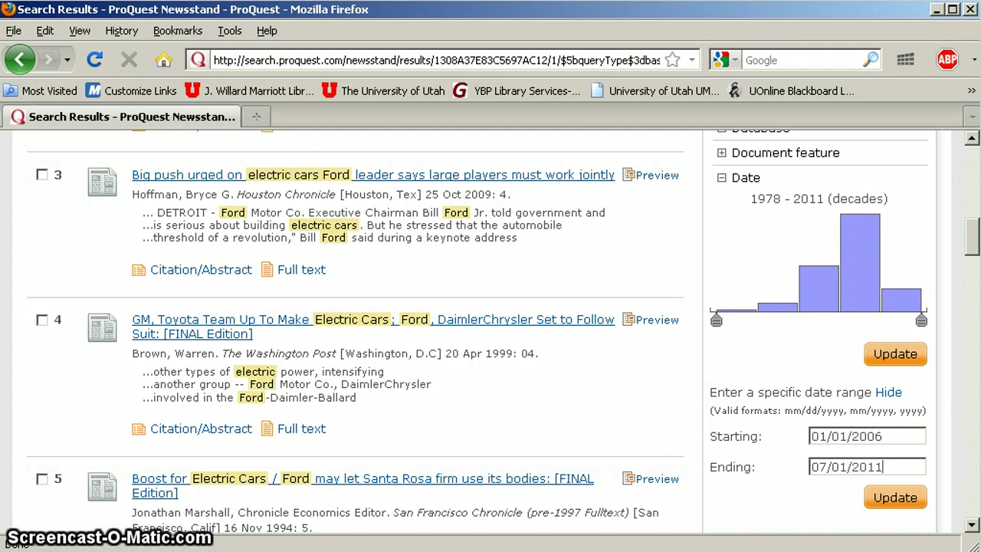
click(895, 498)
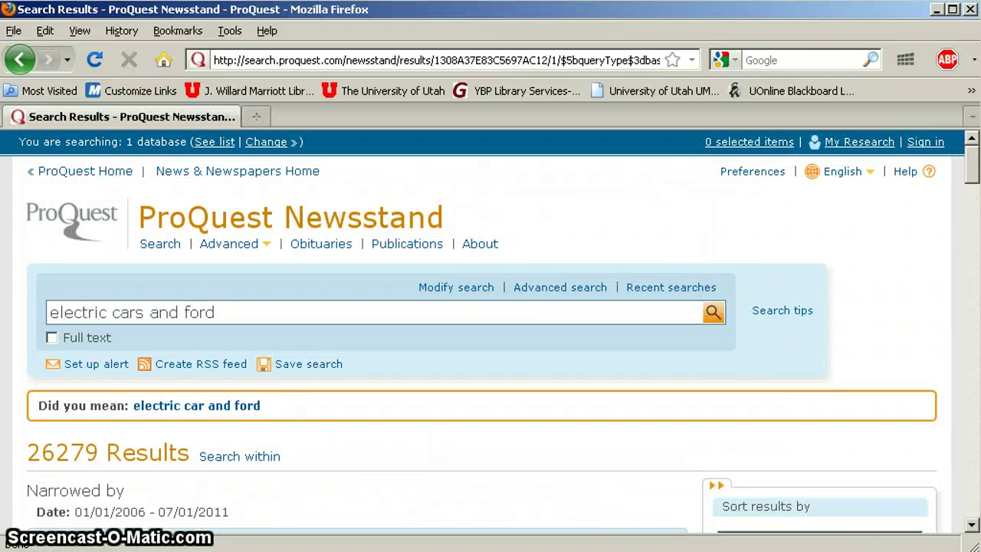
- Limit the results to the Wall Street Journal publication, leaving 664 articles
click(972, 183)
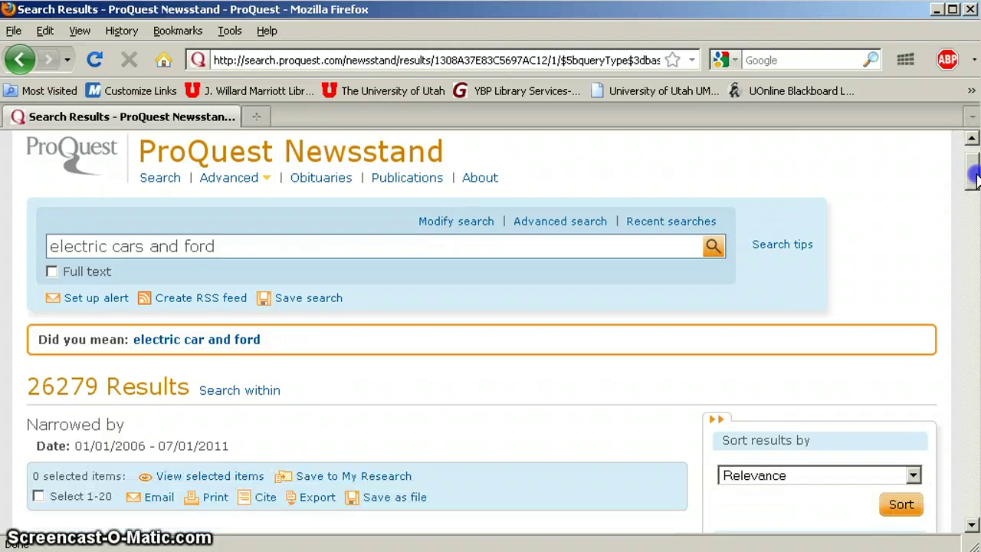
drag(975, 184, 974, 201)
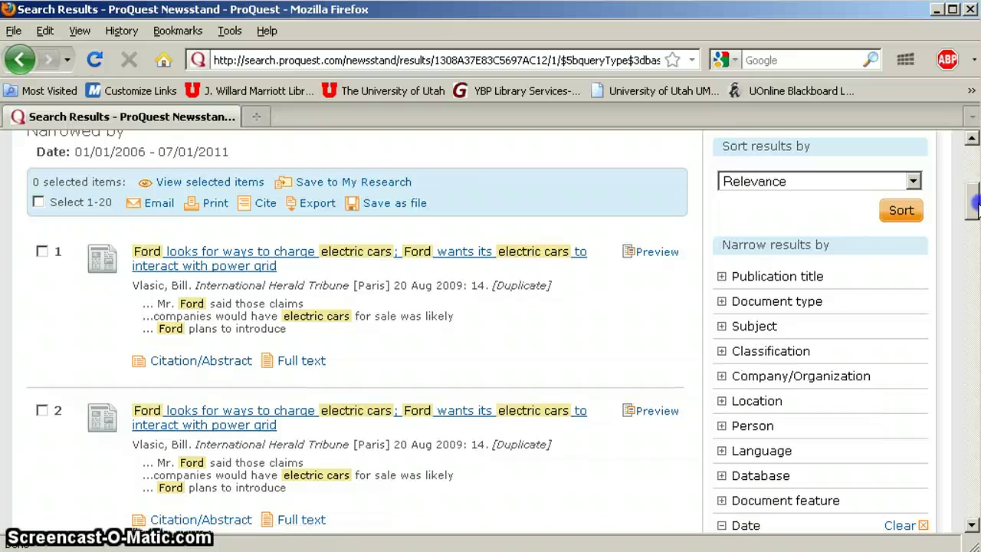
click(782, 276)
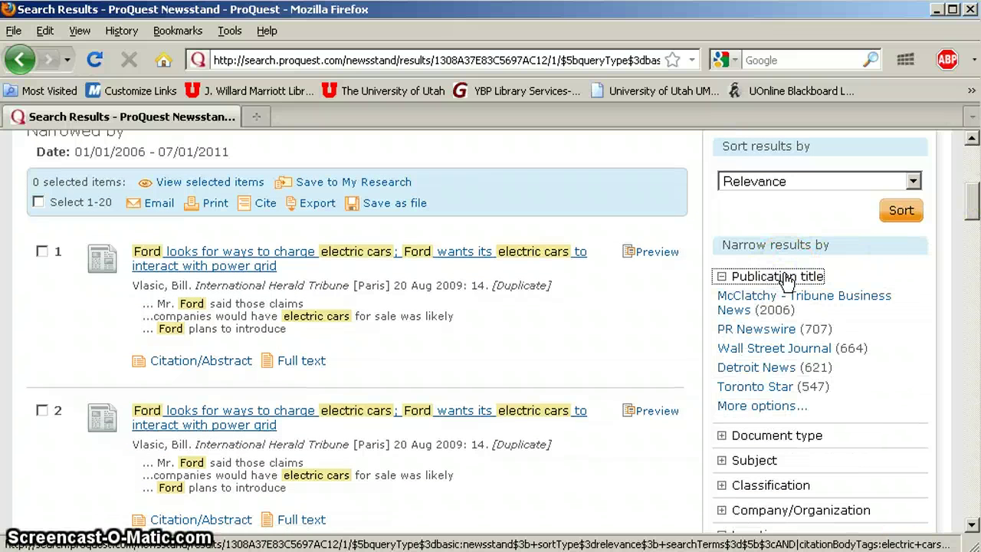
drag(968, 208, 972, 219)
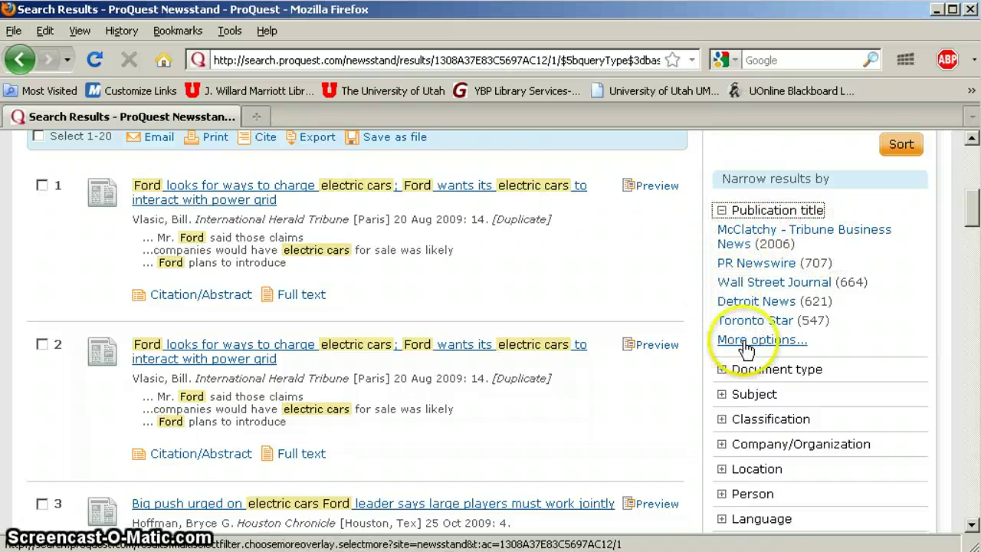
click(756, 373)
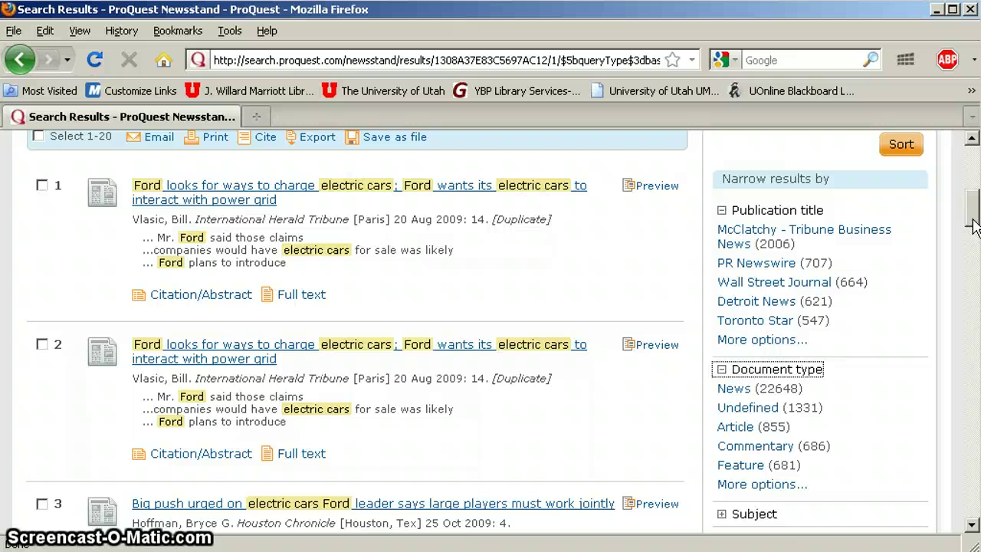
click(809, 285)
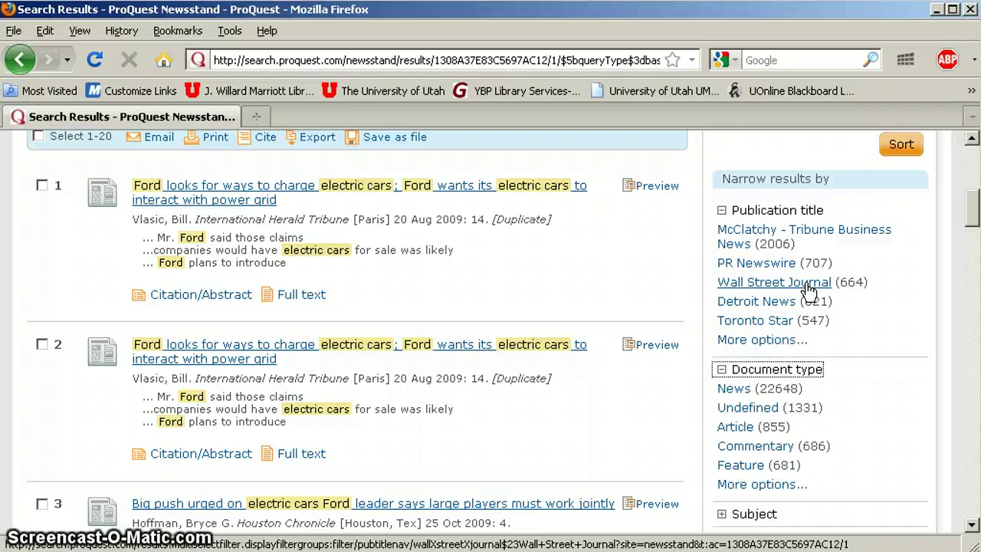
click(809, 288)
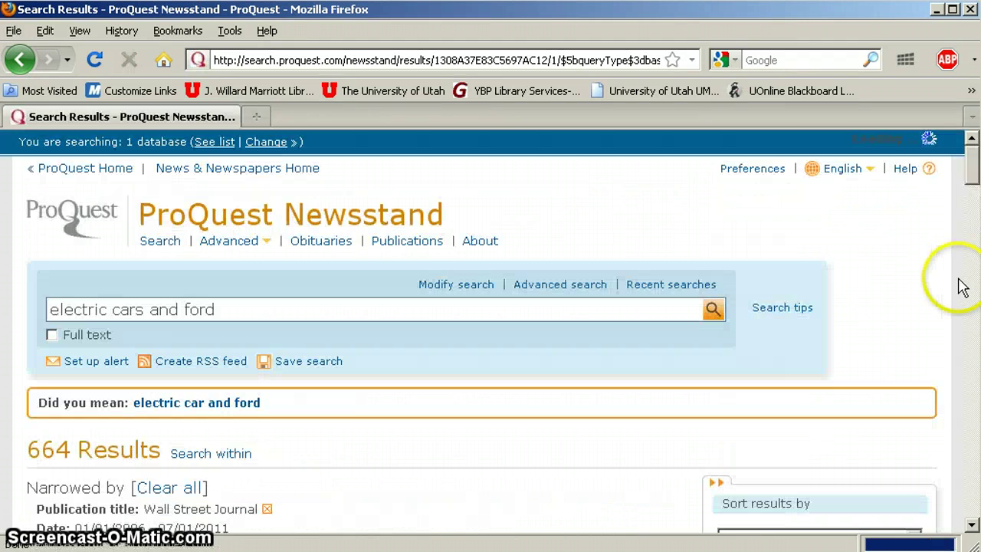
- Sort the results by date, most recent first
scroll(962, 287, down, 4)
scroll(957, 287, down, 3)
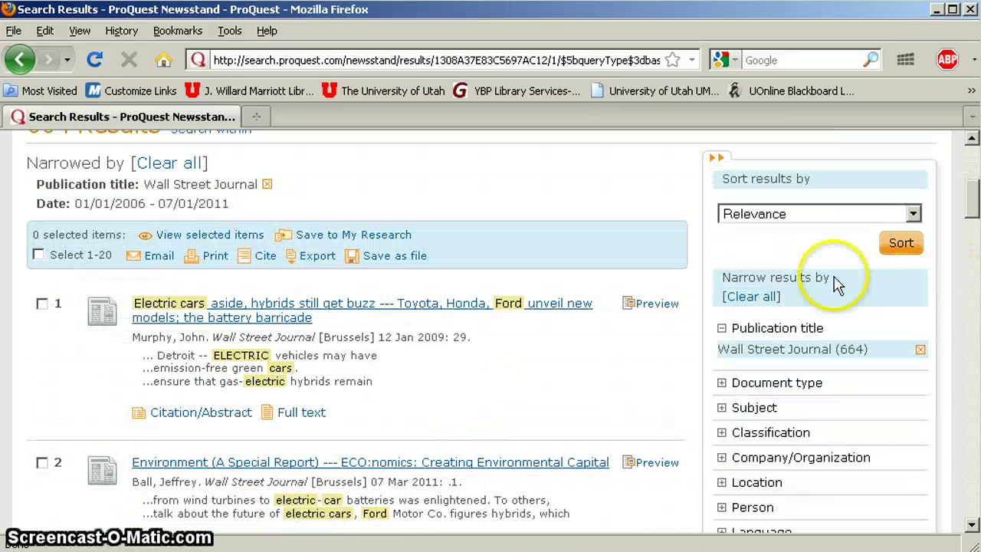
click(852, 216)
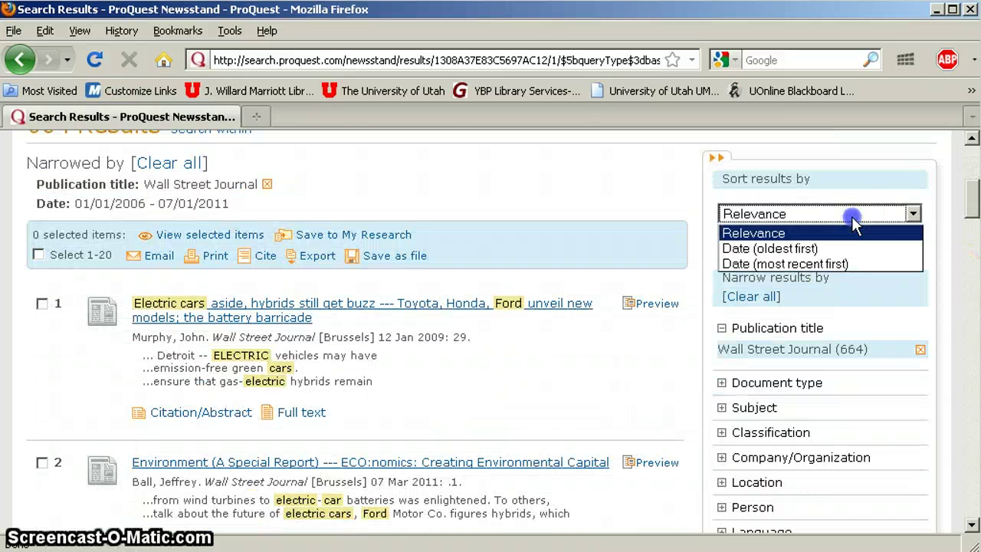
click(847, 262)
click(884, 245)
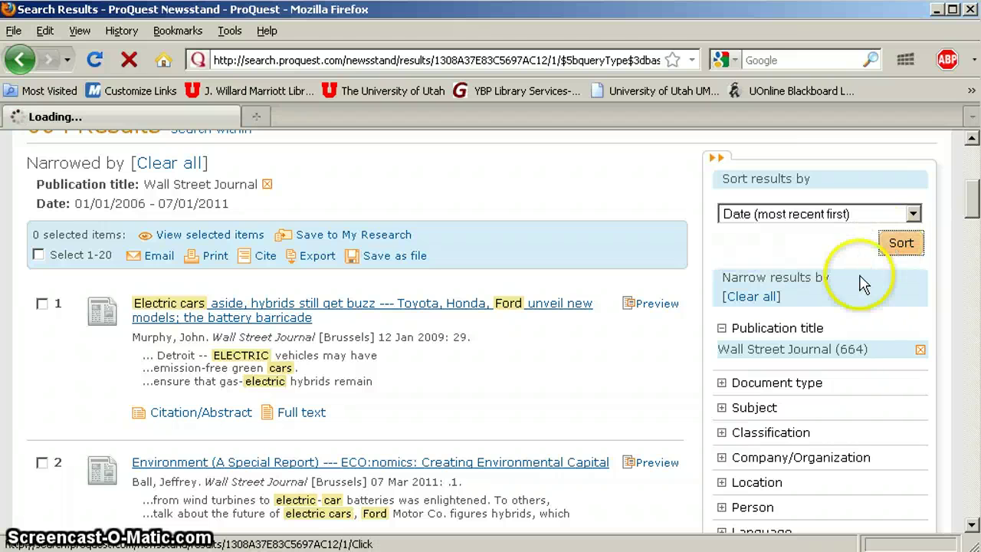
click(840, 279)
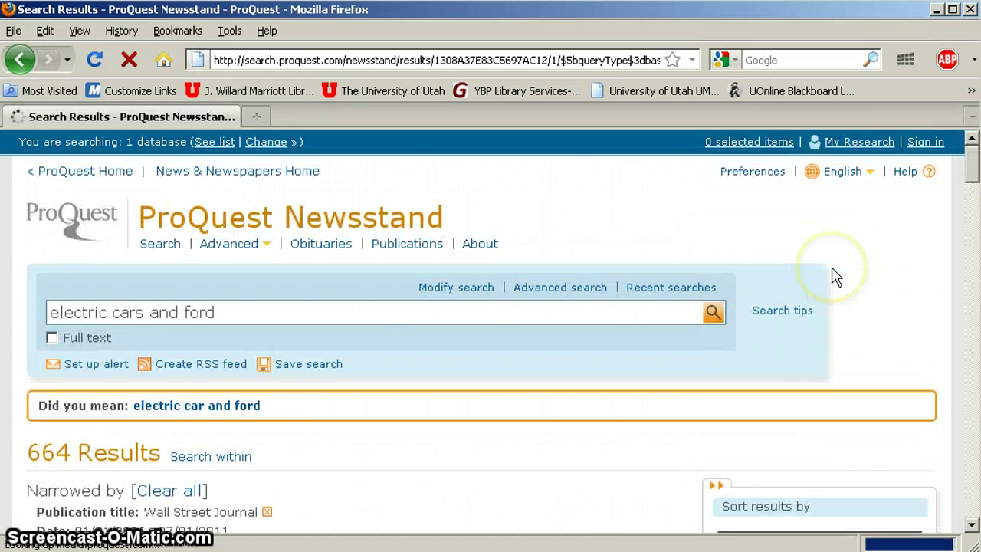
- Scroll through the newest-first results, starting with the 30 June 2011 Ghosn pay article
scroll(675, 326, down, 3)
scroll(674, 322, down, 3)
scroll(675, 324, down, 3)
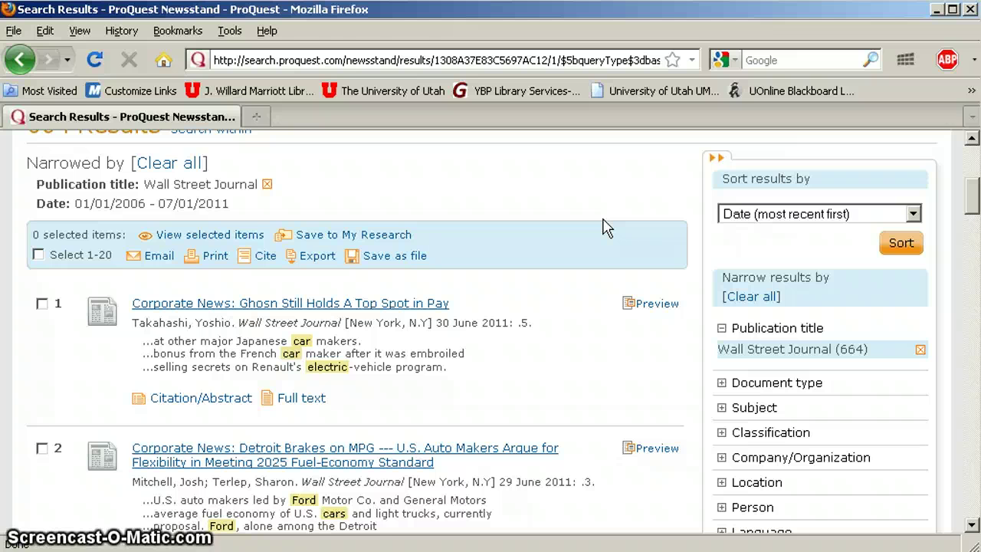
scroll(594, 266, down, 5)
scroll(594, 266, up, 3)
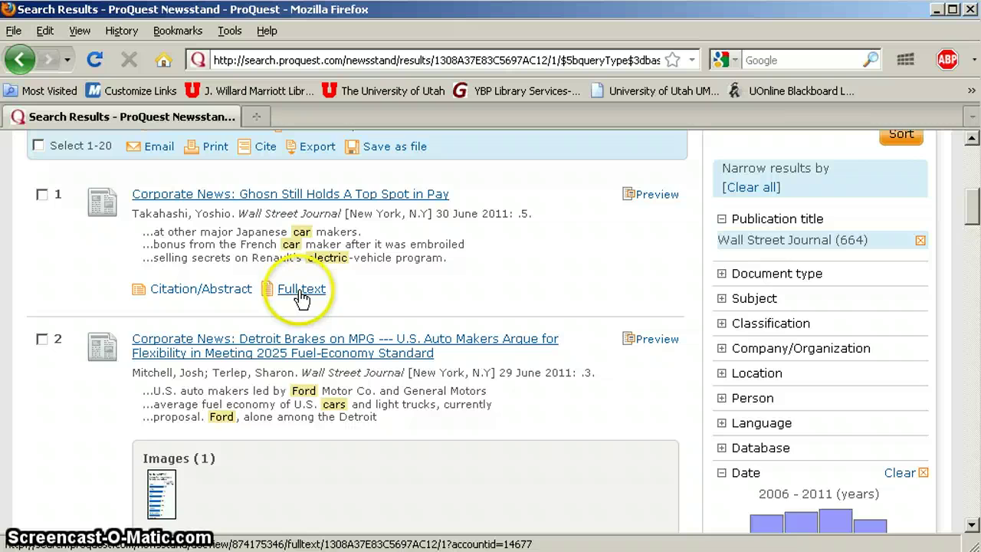
scroll(299, 289, down, 3)
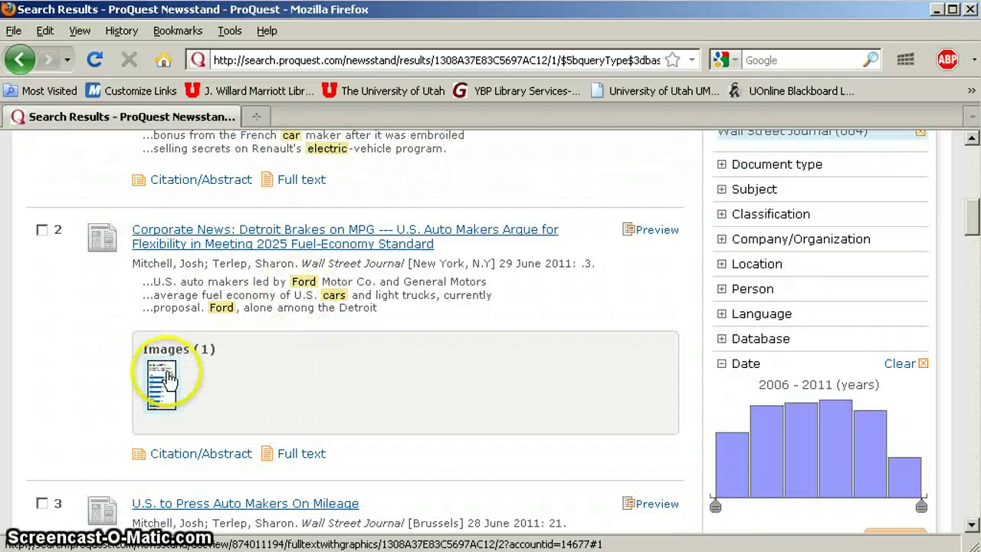
scroll(406, 347, down, 6)
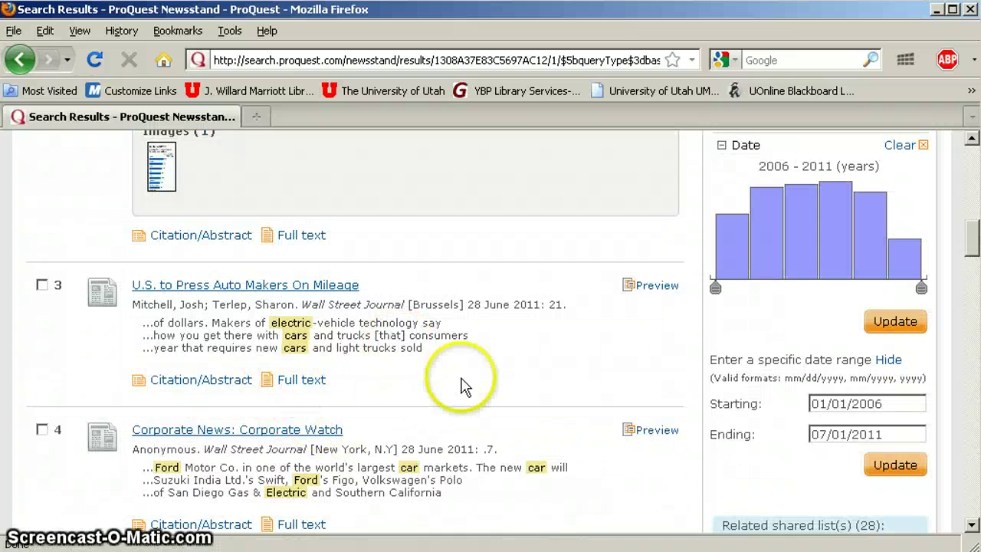
scroll(460, 388, down, 6)
scroll(498, 368, down, 3)
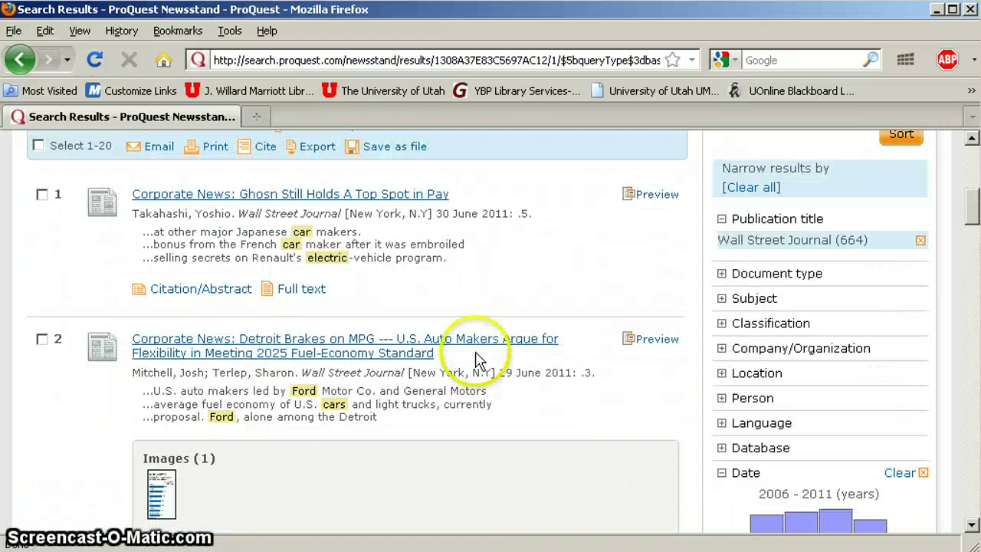
- Open the Ghosn pay article, skim it, and return to the results
click(268, 201)
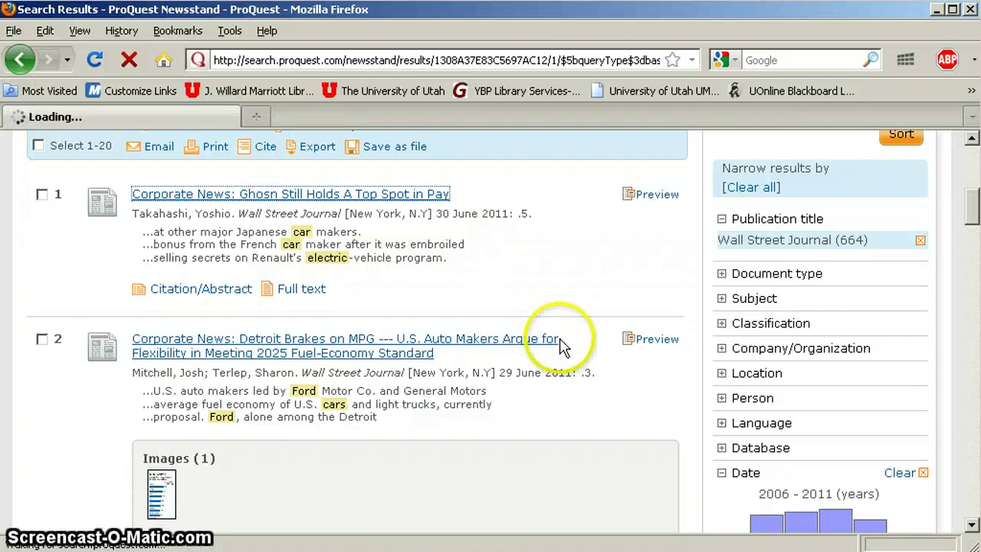
scroll(562, 344, down, 9)
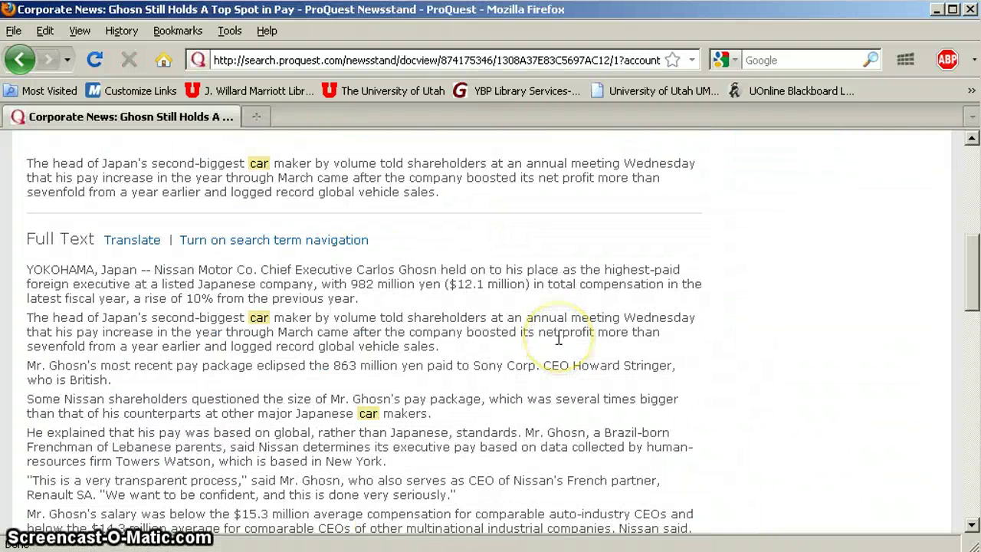
scroll(559, 338, down, 3)
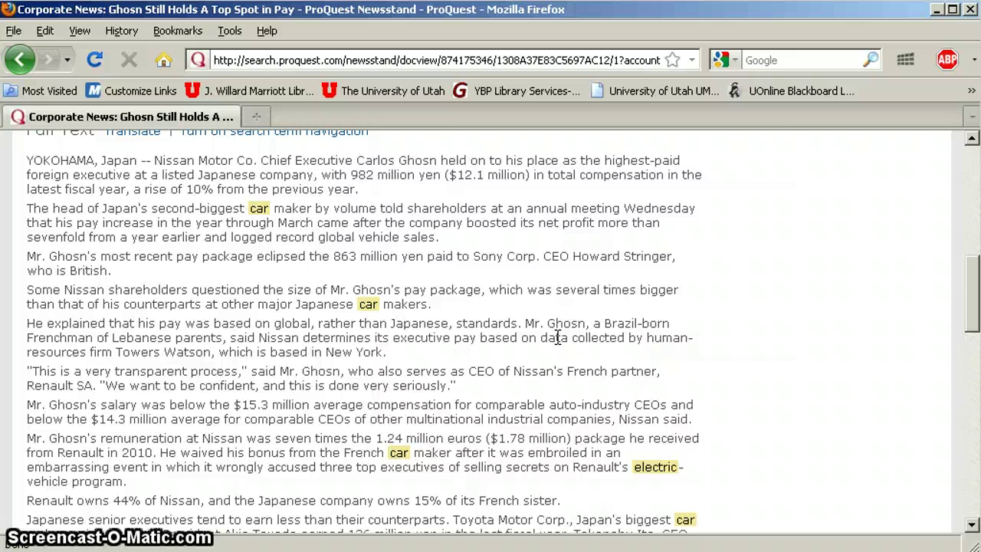
scroll(113, 198, up, 9)
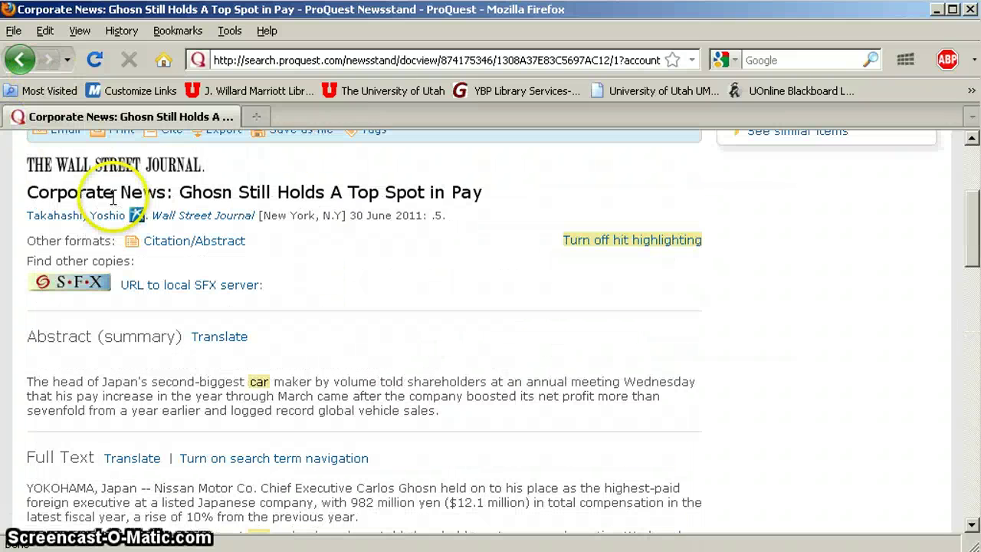
click(20, 59)
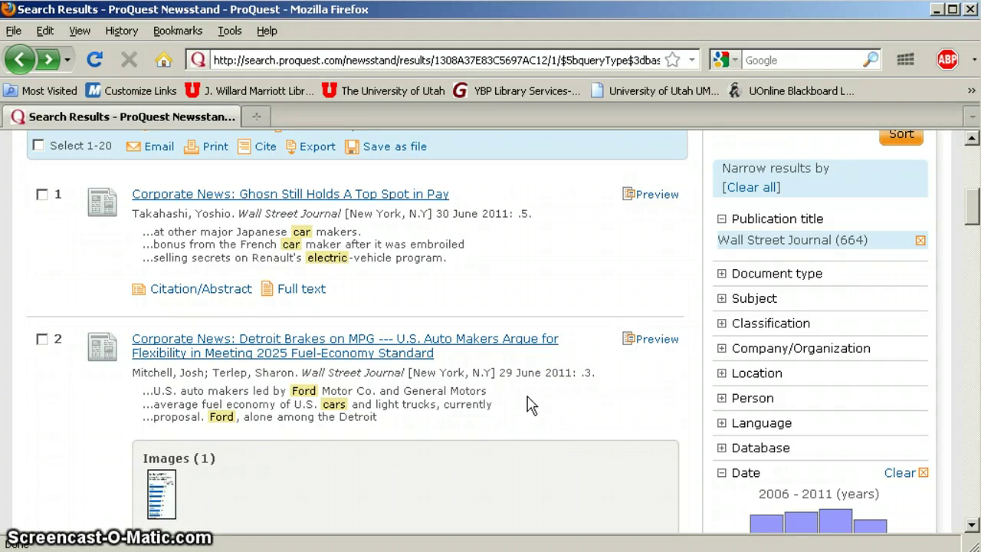
- View the Ghosn article's citation and abstract, highlighting the abstract paragraph, then go back
click(206, 290)
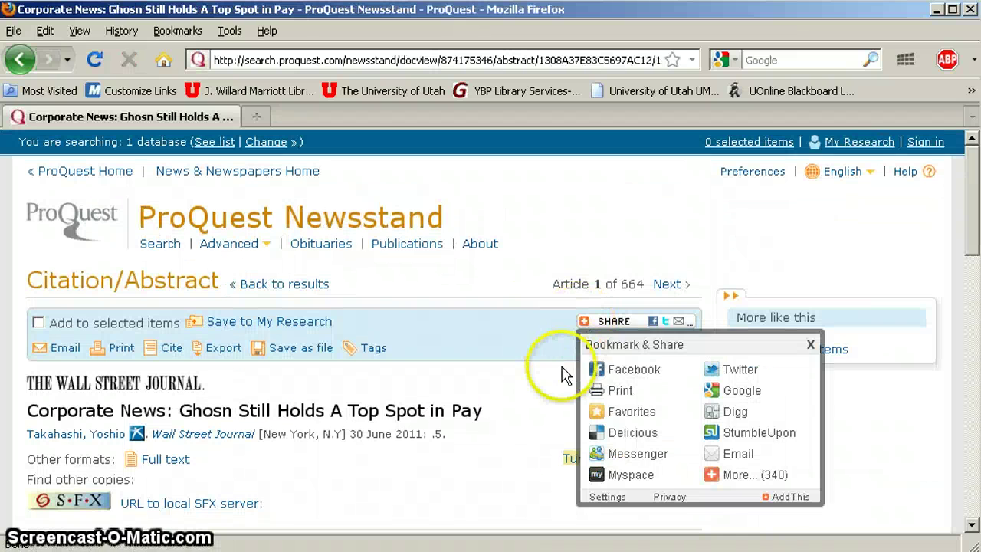
scroll(484, 374, down, 2)
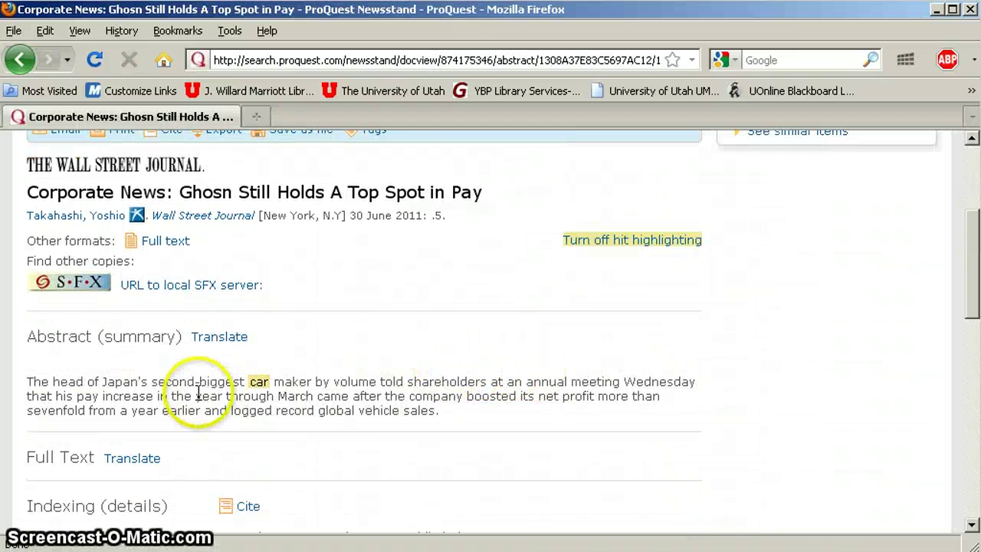
drag(449, 421, 15, 377)
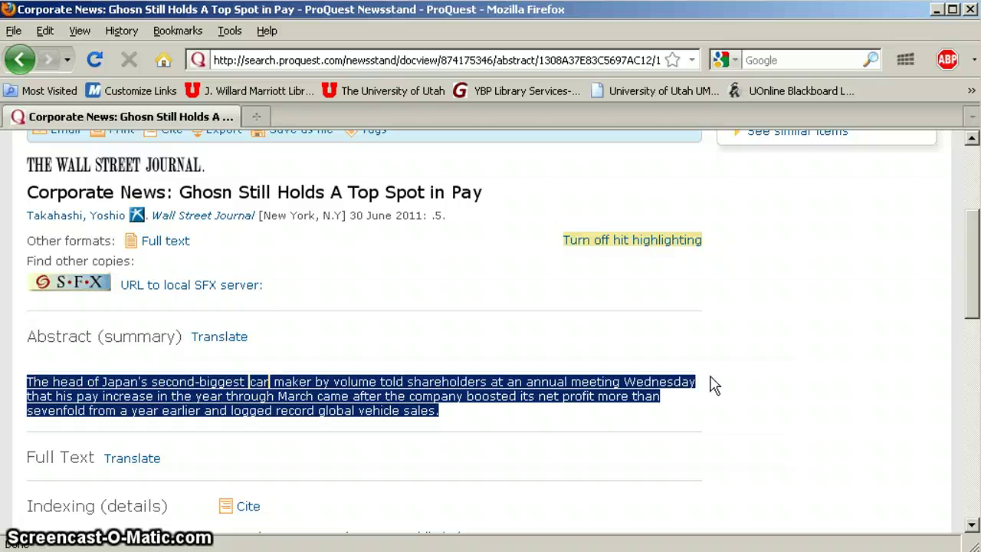
click(20, 59)
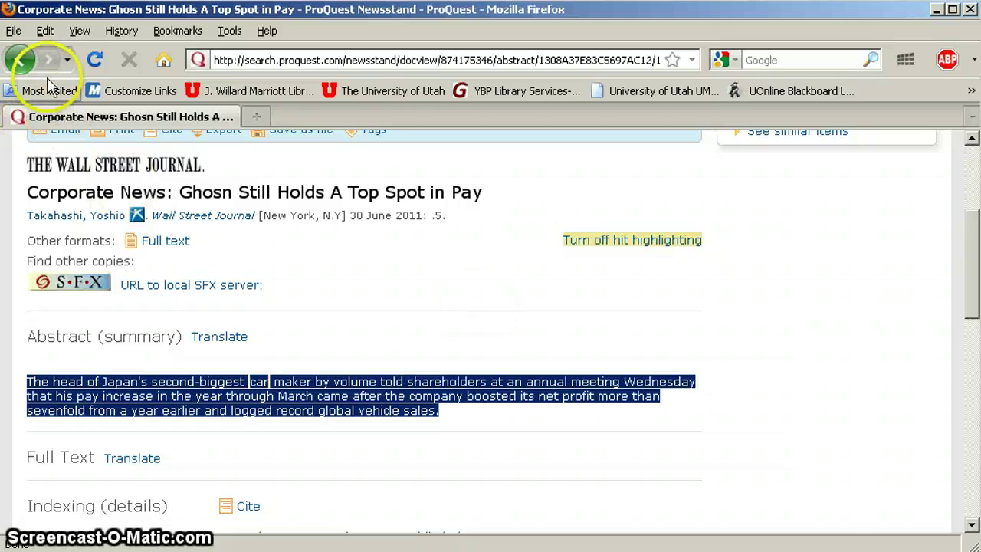
- Return to the 664 newest-first Wall Street Journal results and scroll through them
click(836, 300)
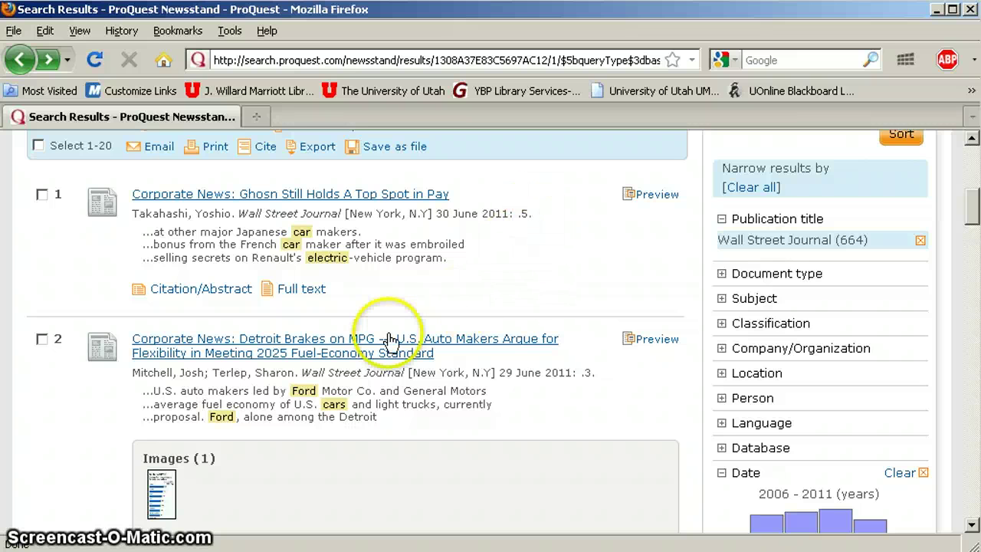
scroll(496, 307, down, 5)
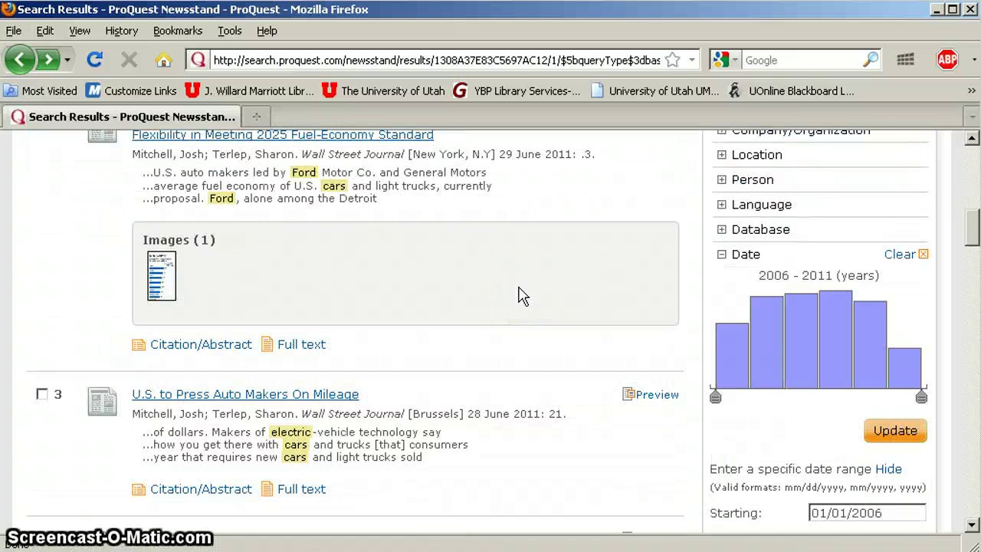
scroll(519, 295, down, 2)
scroll(519, 296, down, 2)
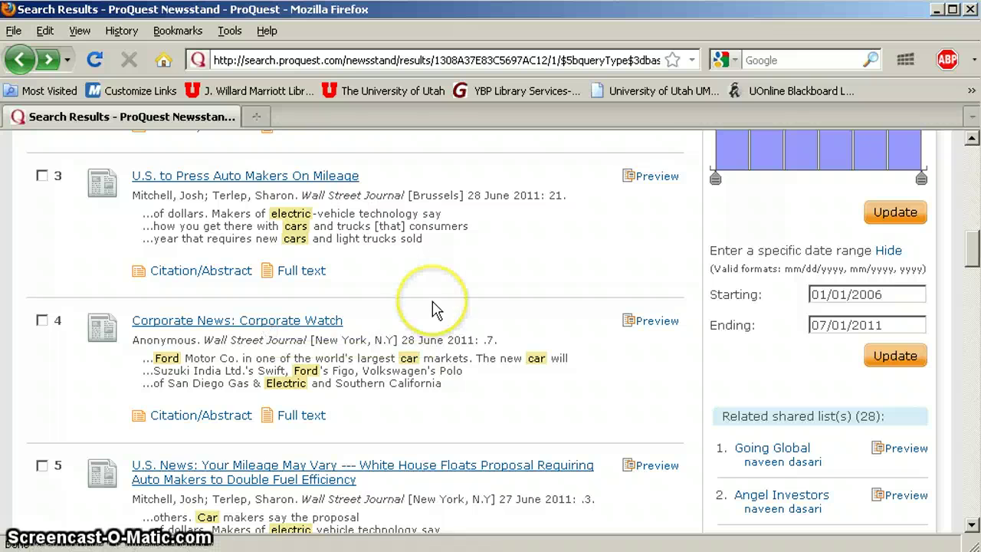
scroll(433, 309, down, 2)
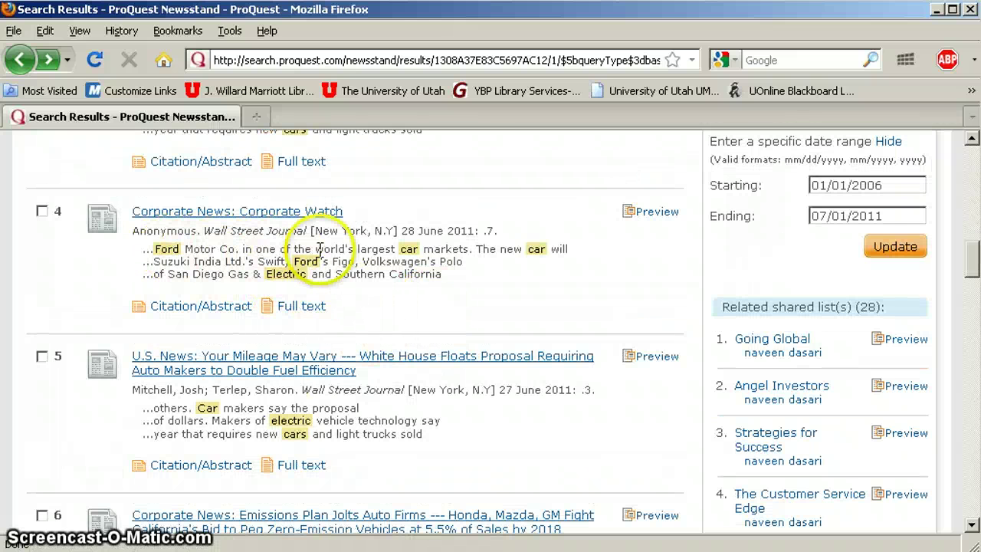
click(443, 284)
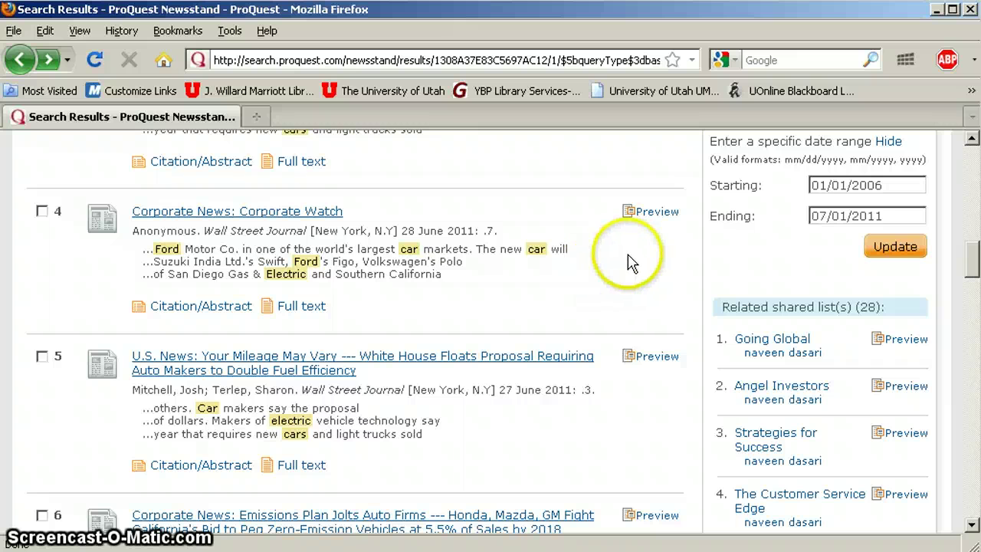
scroll(625, 260, up, 2)
scroll(625, 260, up, 10)
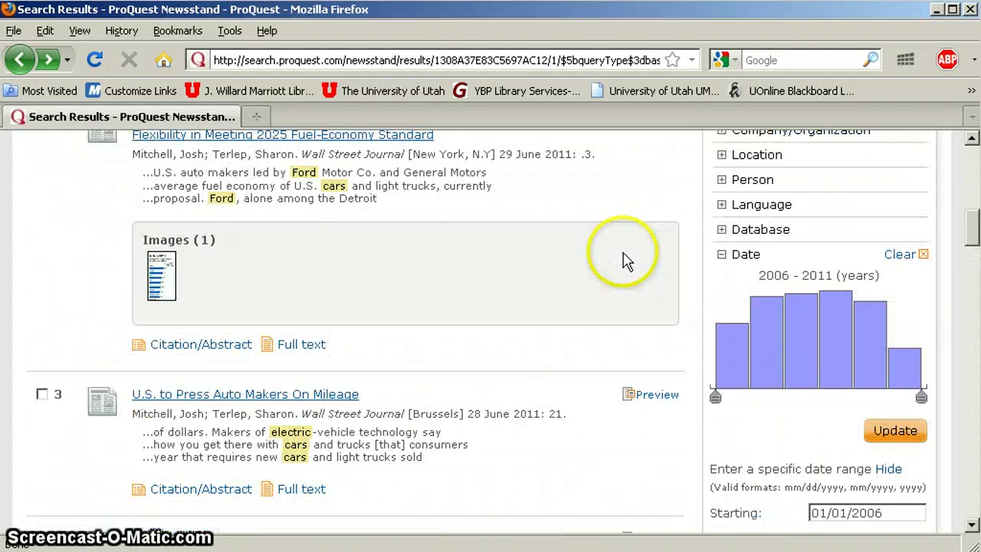
scroll(625, 260, up, 2)
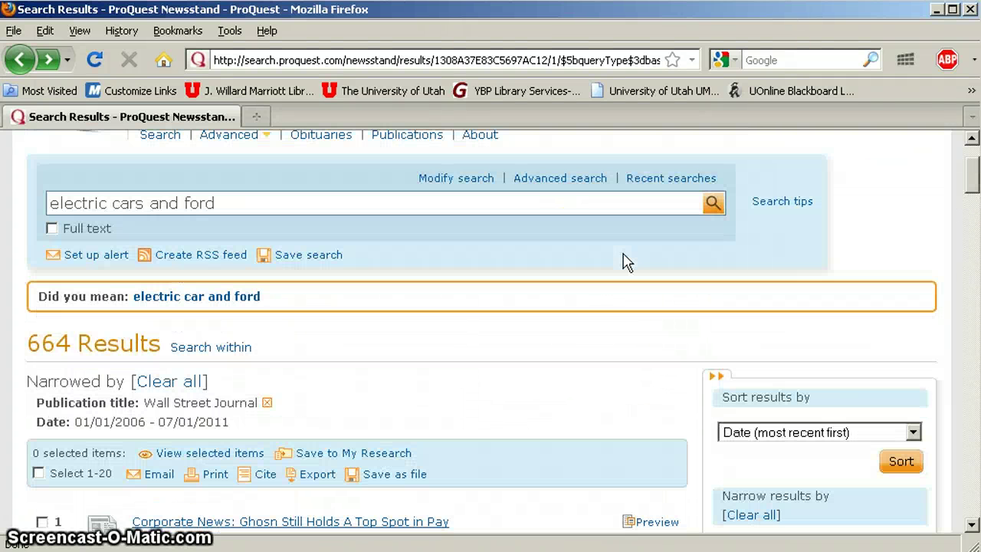
scroll(625, 260, down, 2)
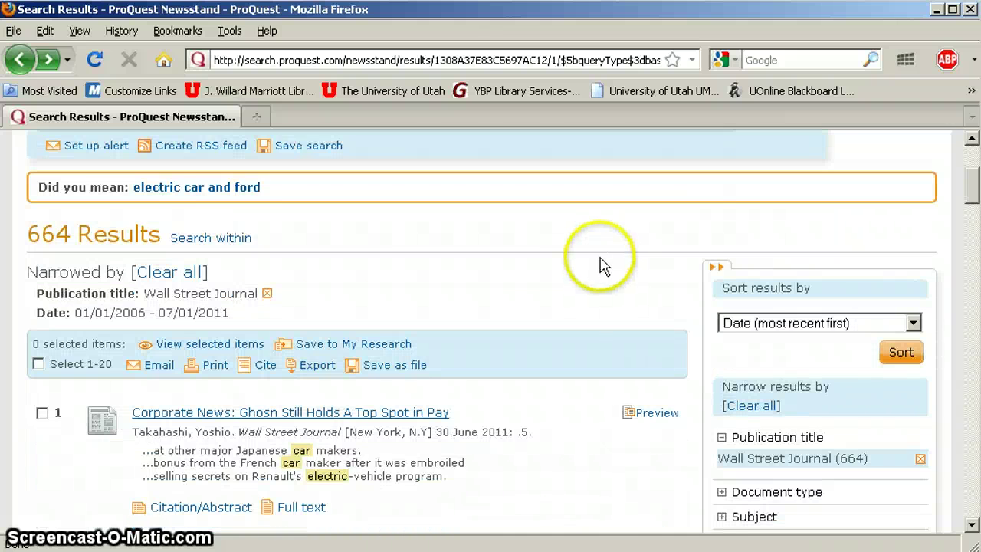
scroll(542, 355, down, 2)
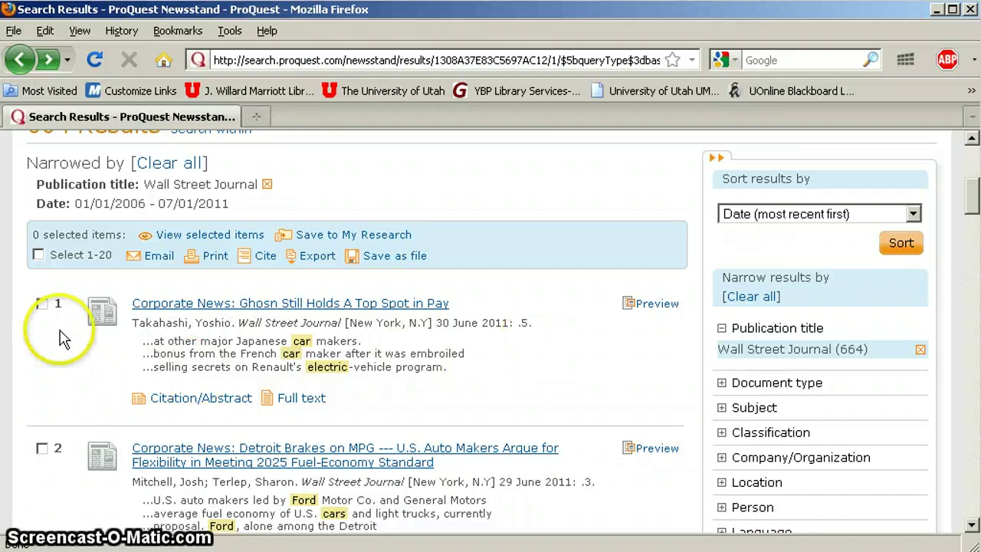
- Check results 1–5: Ghosn pay, Detroit Brakes on MPG, mileage, Corporate Watch, fuel efficiency
click(42, 304)
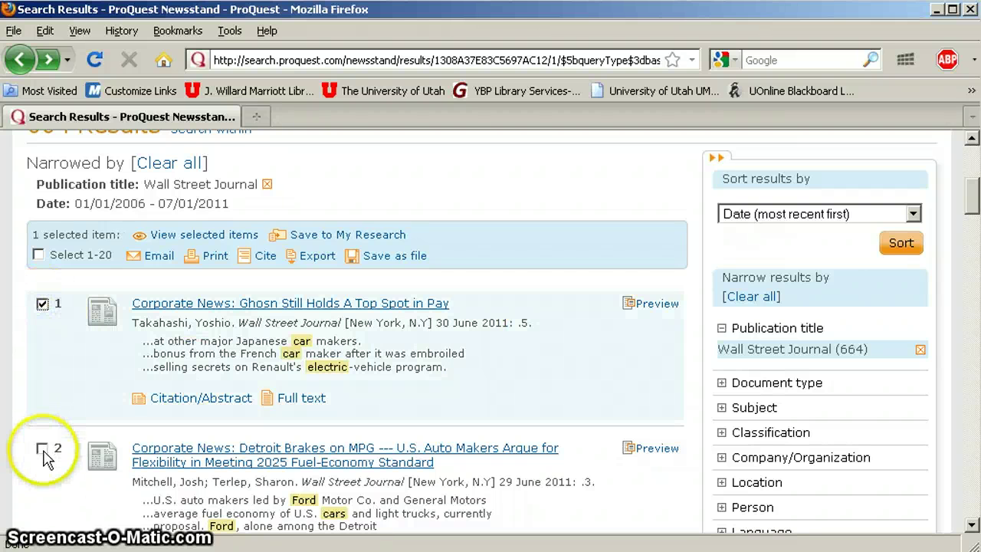
click(43, 448)
scroll(84, 430, down, 4)
click(42, 501)
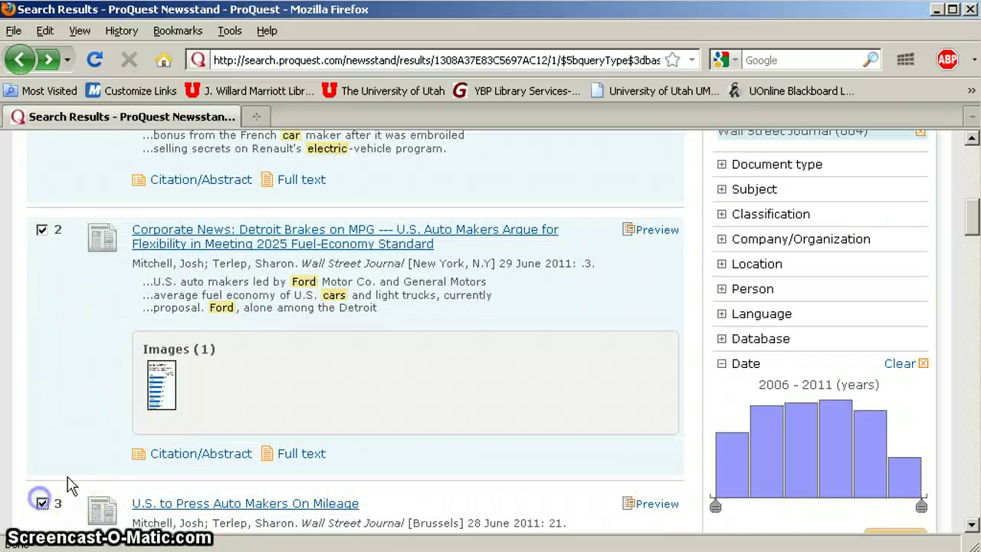
scroll(54, 490, down, 6)
click(42, 321)
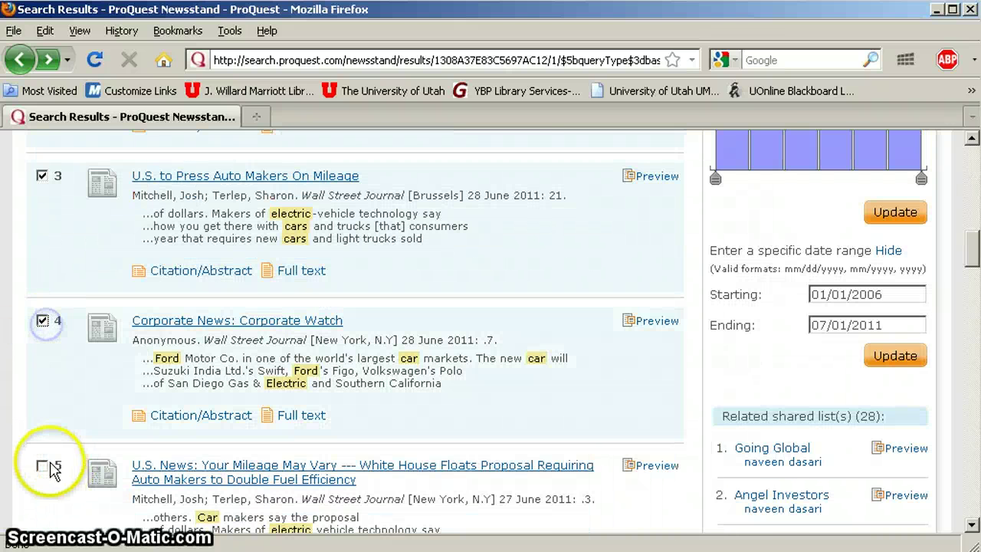
click(42, 465)
scroll(526, 350, up, 10)
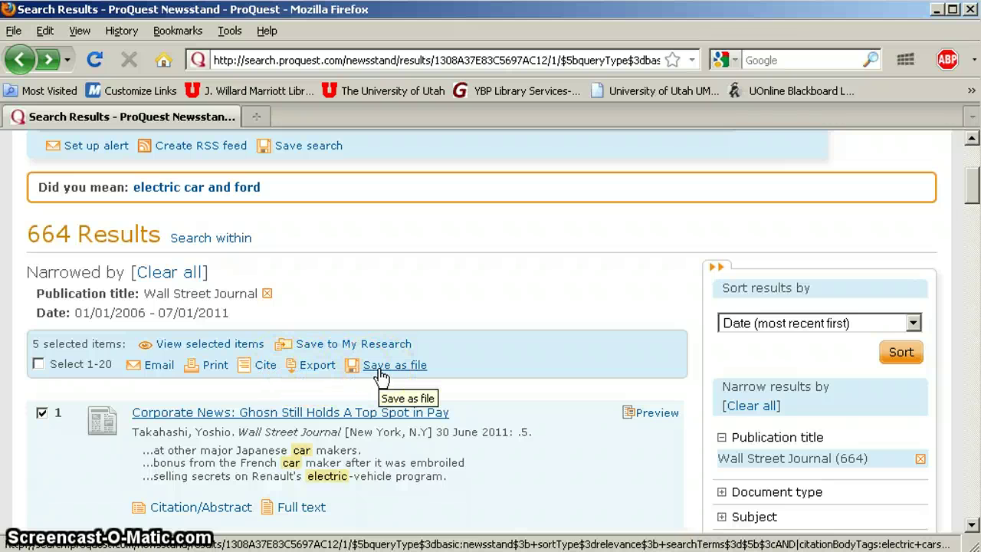
- Start an email of the five selected articles and enter the recipient's e-mail address
click(160, 366)
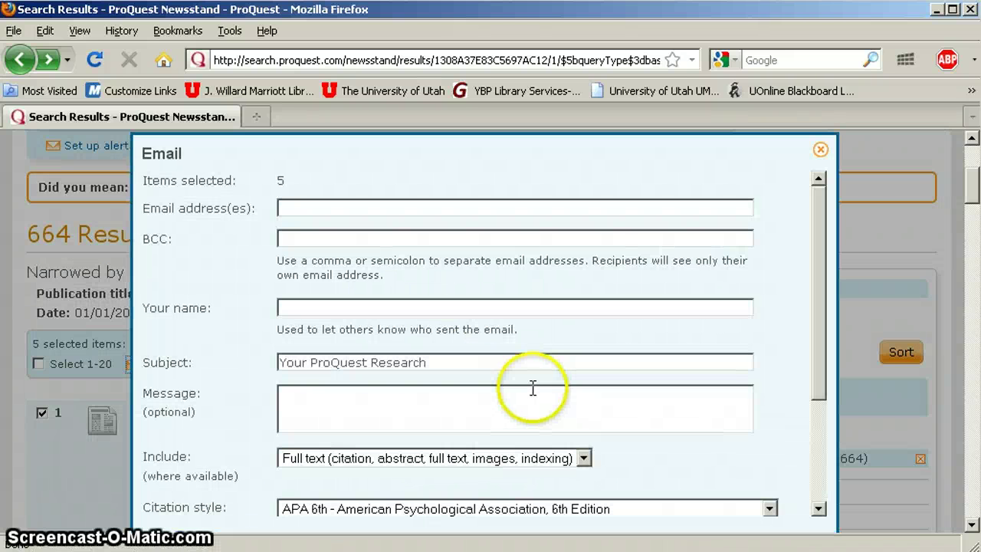
scroll(537, 368, down, 1)
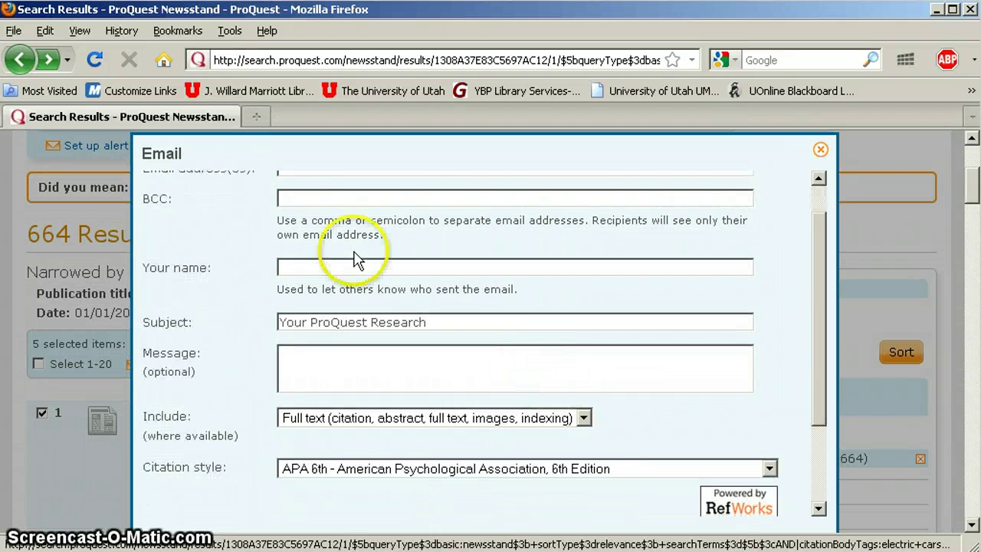
scroll(345, 238, up, 1)
click(297, 208)
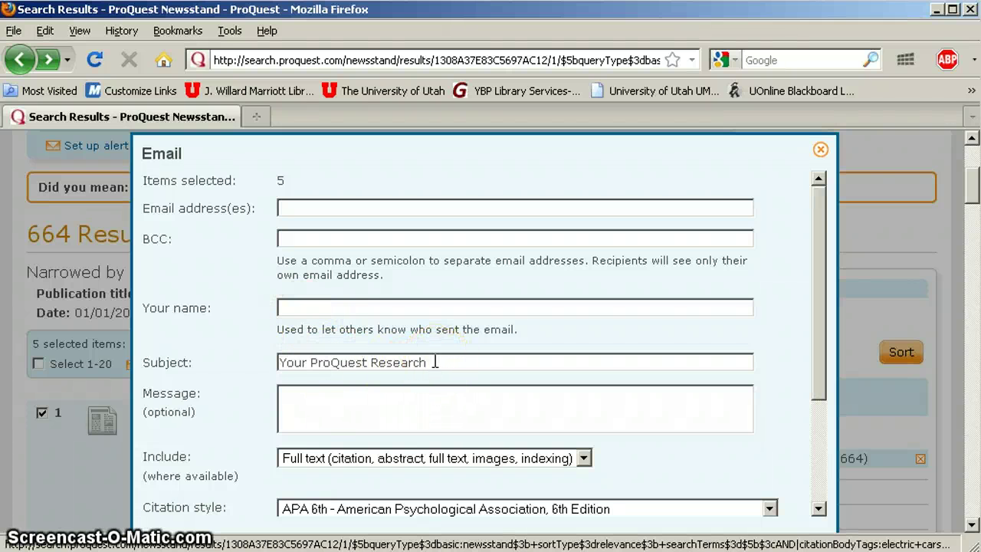
- Keep APA 6th as the citation style and send the full-text email
scroll(435, 362, down, 1)
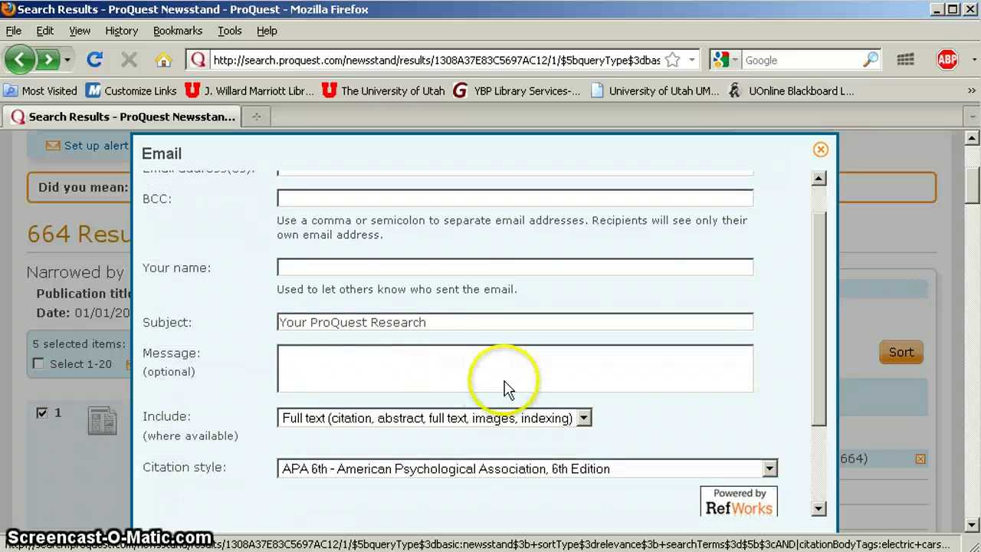
scroll(475, 387, down, 2)
click(319, 391)
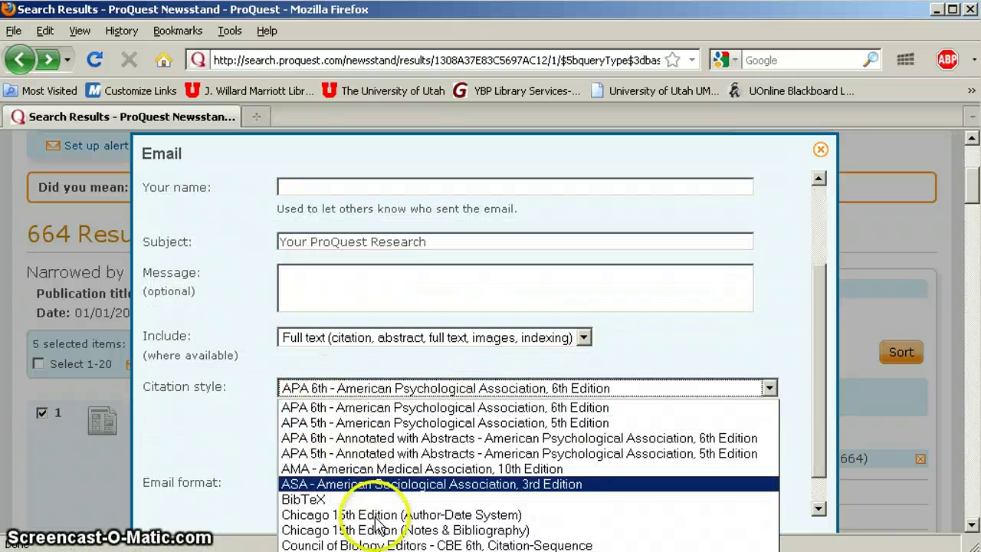
click(307, 389)
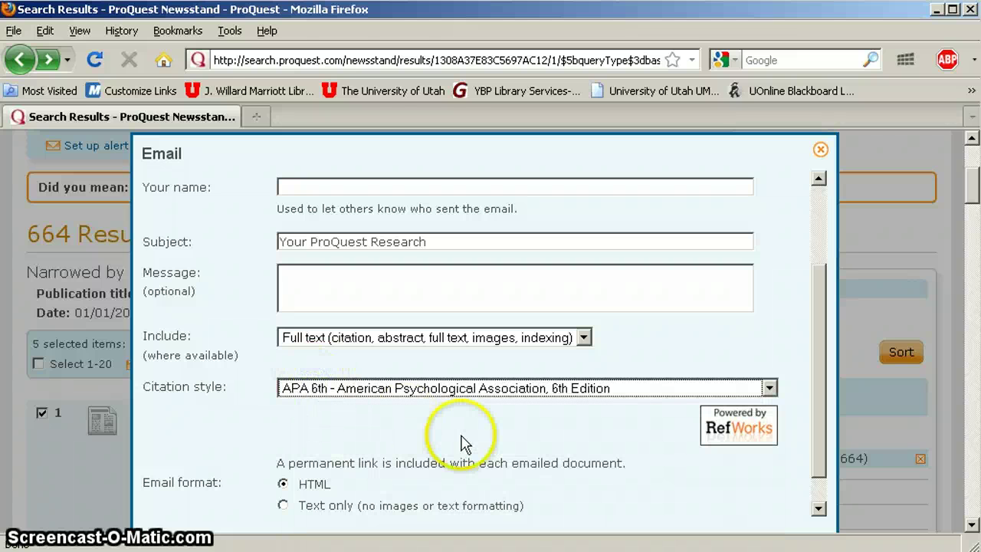
scroll(460, 436, down, 1)
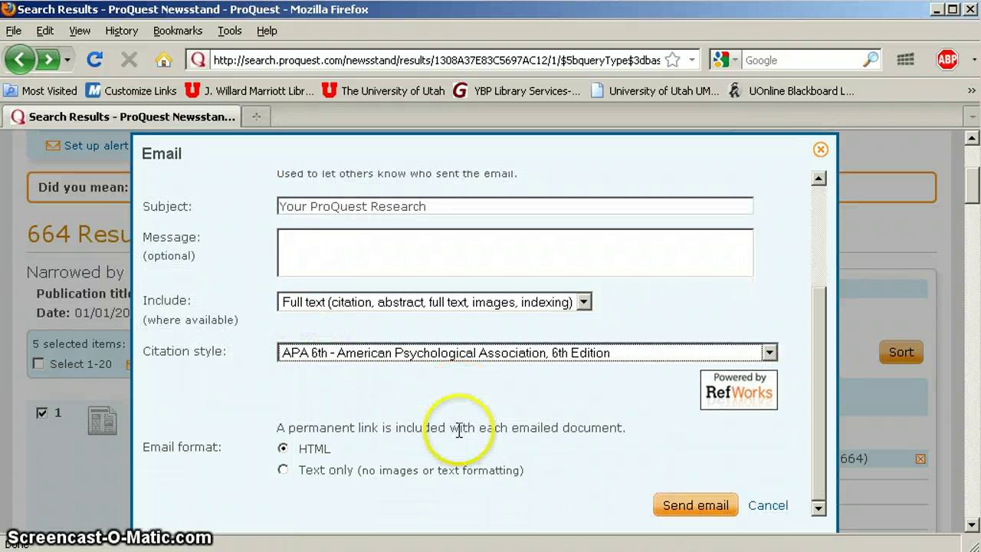
click(713, 506)
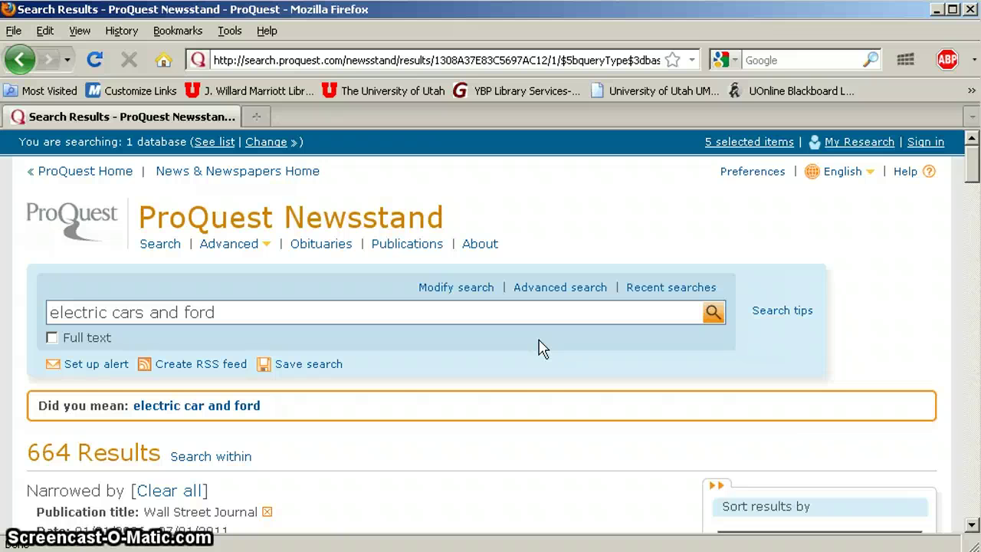
scroll(567, 475, down, 3)
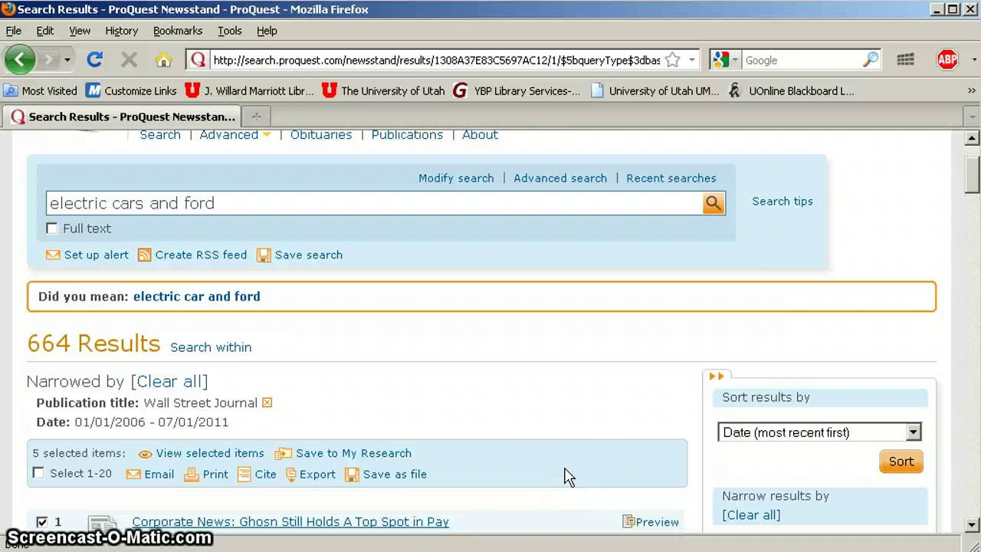